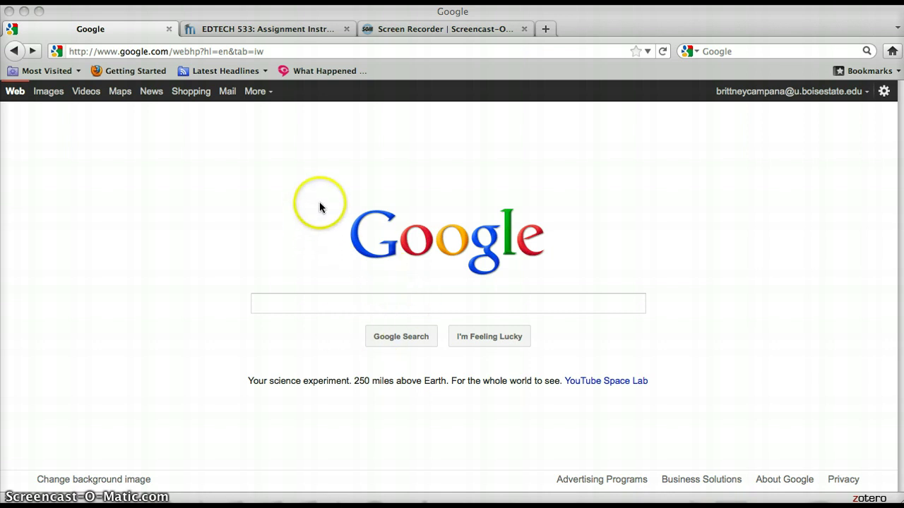
Open the Google Documents list from the Google home page
{"action": "left_click", "coordinate": [273, 97]}
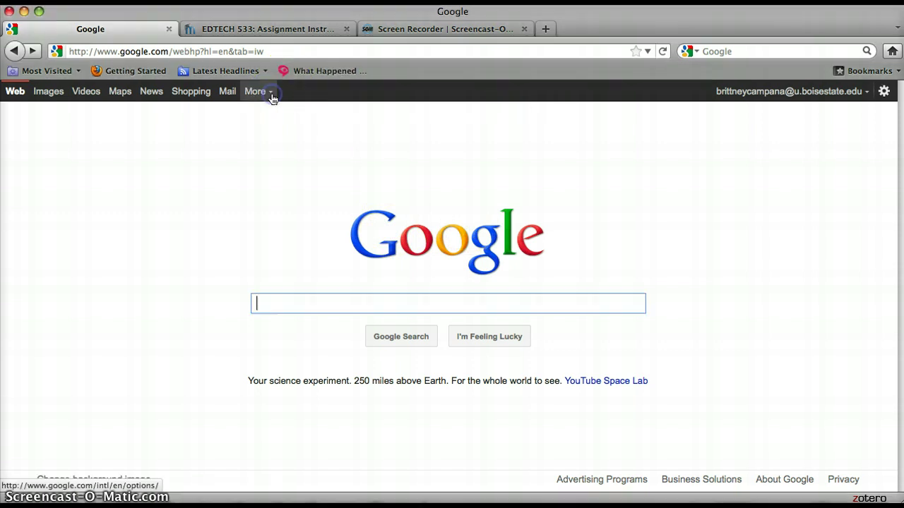
{"action": "left_click", "coordinate": [273, 96]}
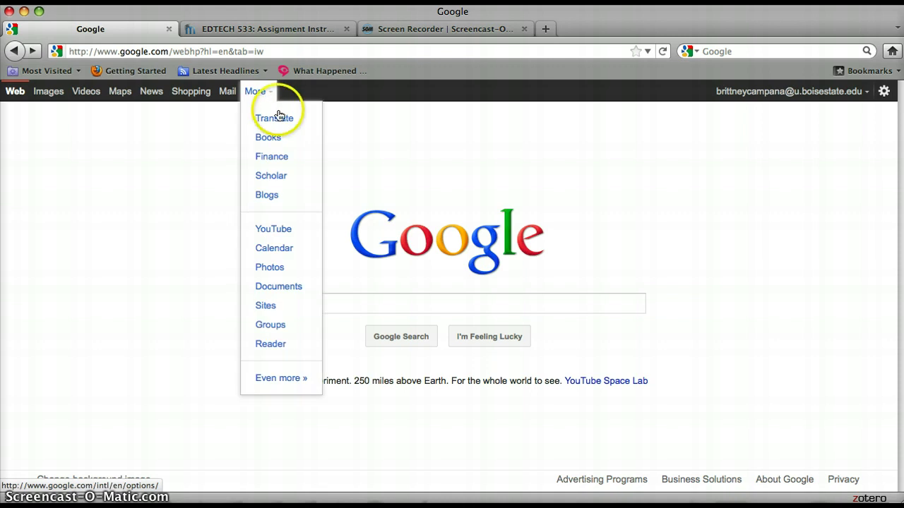
{"action": "left_click", "coordinate": [279, 286]}
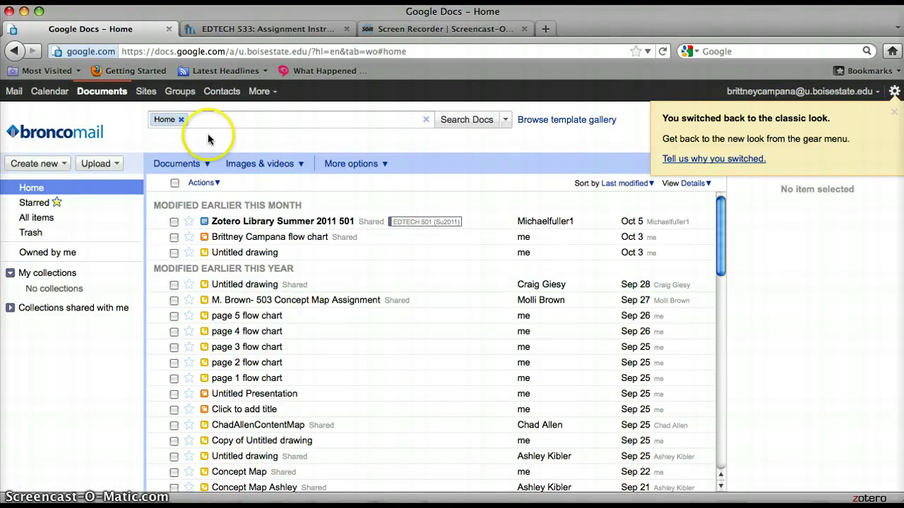
Create a new drawing and name it Graphic Organizer
{"action": "left_click", "coordinate": [67, 164]}
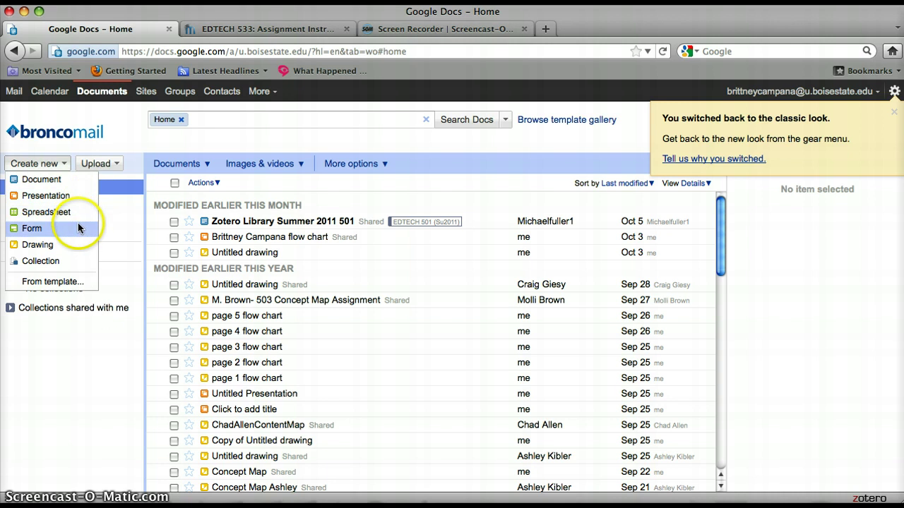
{"action": "left_click", "coordinate": [43, 246]}
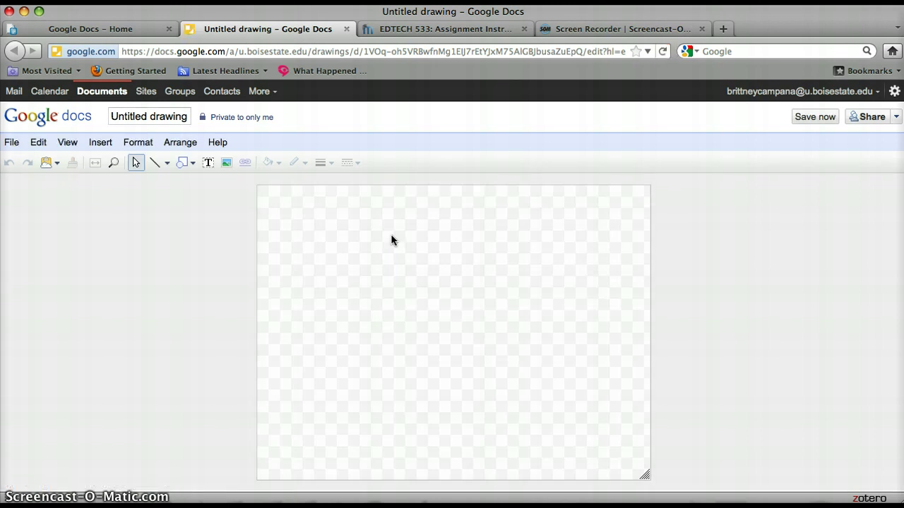
{"action": "left_click", "coordinate": [115, 115]}
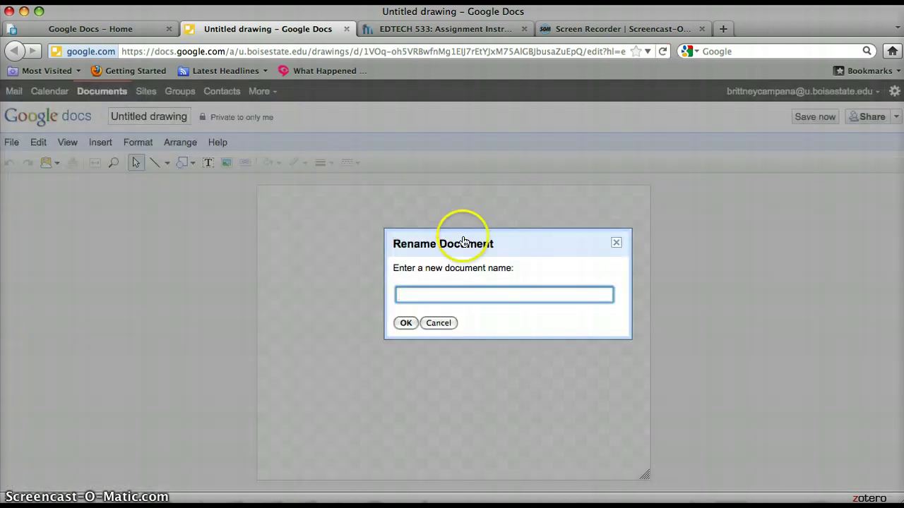
{"action": "left_click", "coordinate": [457, 294]}
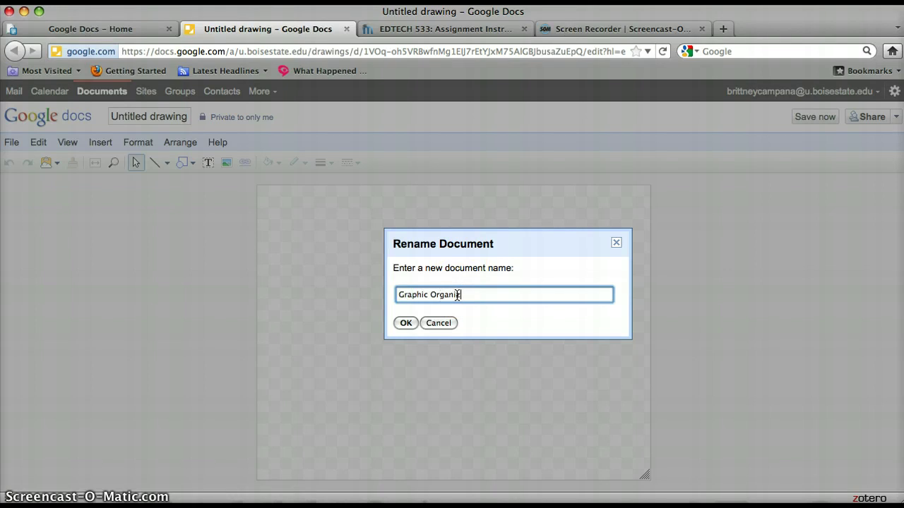
{"action": "left_click", "coordinate": [406, 324]}
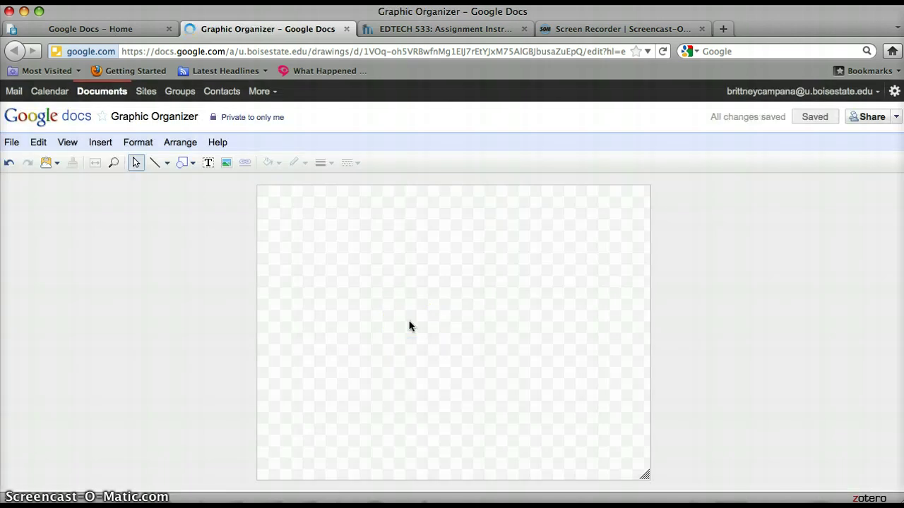
Browse the available shape categories and draw a rectangle in the upper-left part of the canvas
{"action": "left_click", "coordinate": [193, 164]}
{"action": "left_click", "coordinate": [296, 216]}
{"action": "left_click", "coordinate": [190, 168]}
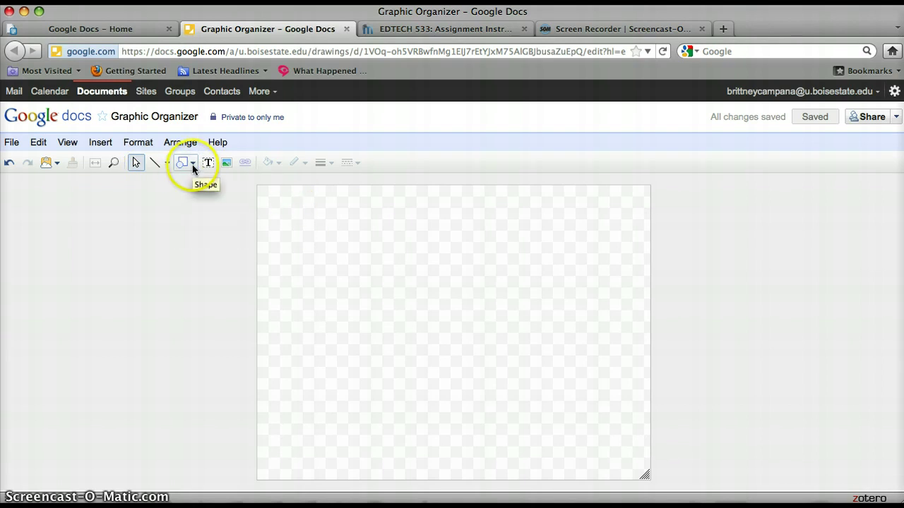
{"action": "left_click", "coordinate": [191, 163]}
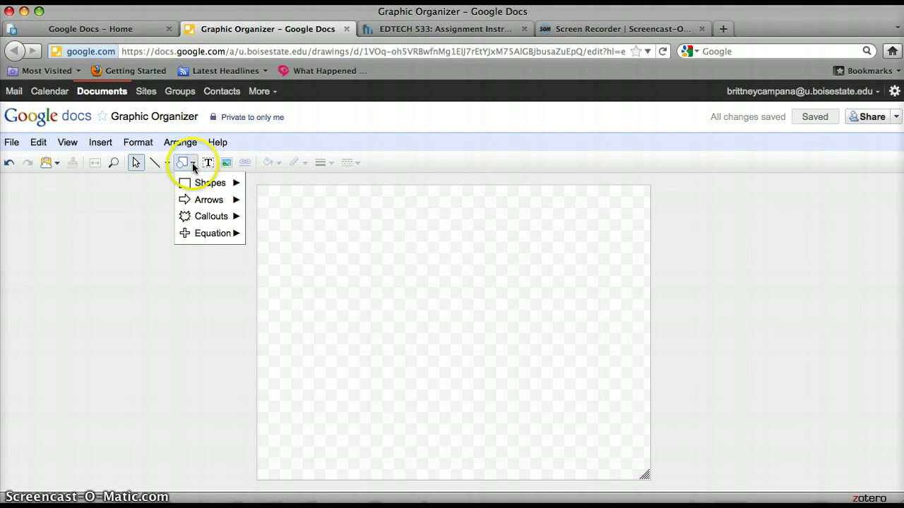
{"action": "mouse_move", "coordinate": [205, 183]}
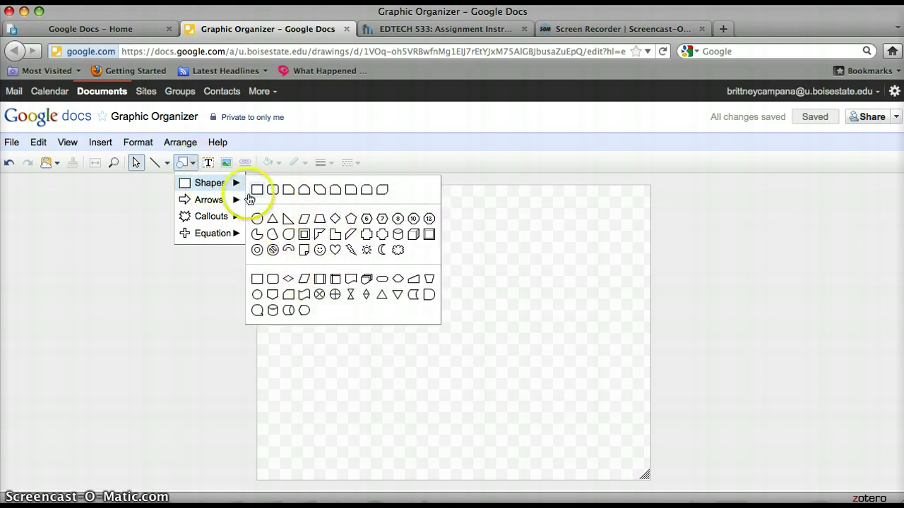
{"action": "mouse_move", "coordinate": [214, 202]}
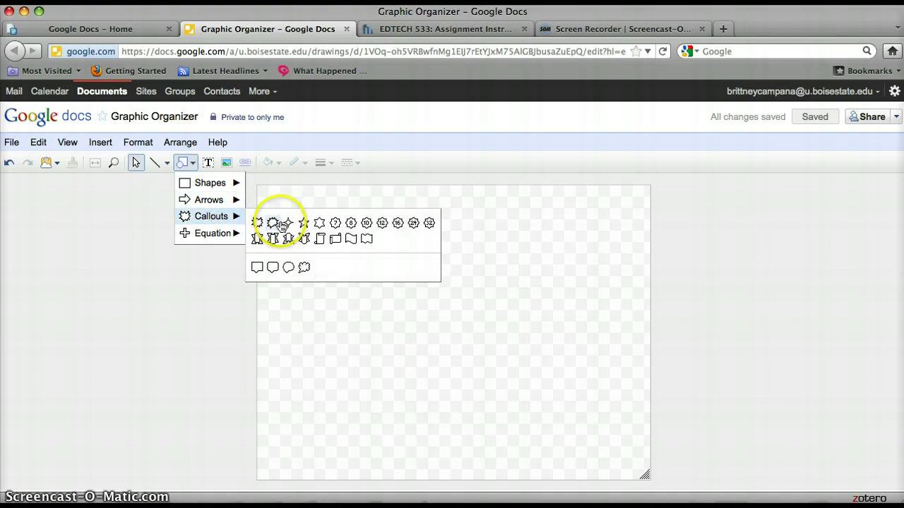
{"action": "mouse_move", "coordinate": [208, 234]}
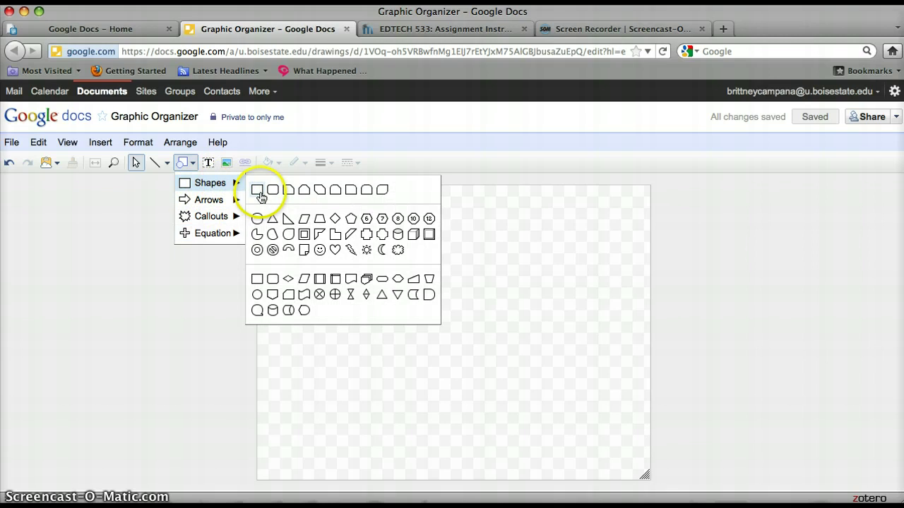
{"action": "left_click", "coordinate": [258, 190]}
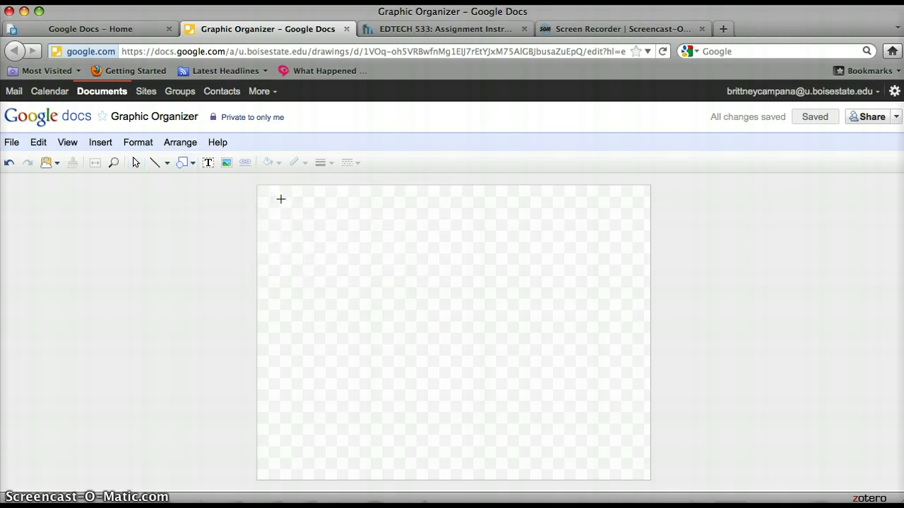
{"action": "left_click_drag", "start_coordinate": [294, 218], "coordinate": [410, 261]}
{"action": "left_click", "coordinate": [435, 245]}
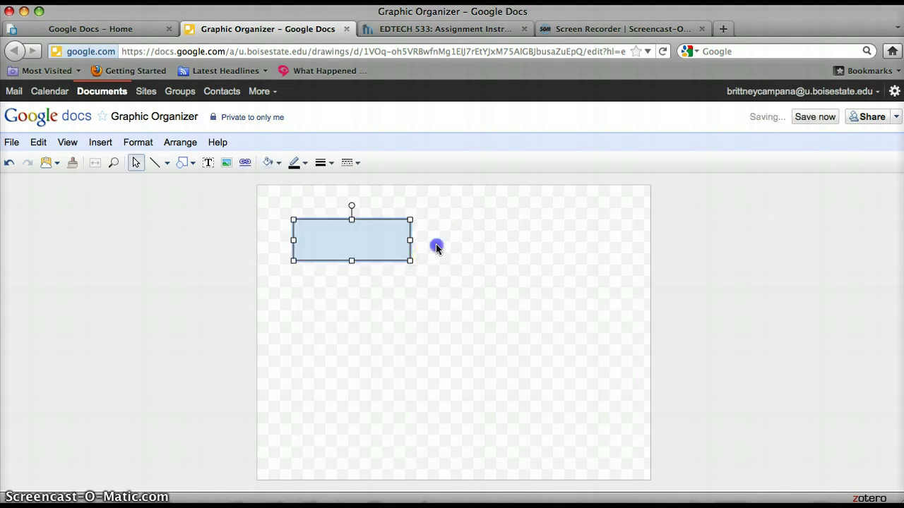
Draw a second rectangle to the right of the first and align it with the first one
{"action": "left_click", "coordinate": [194, 163]}
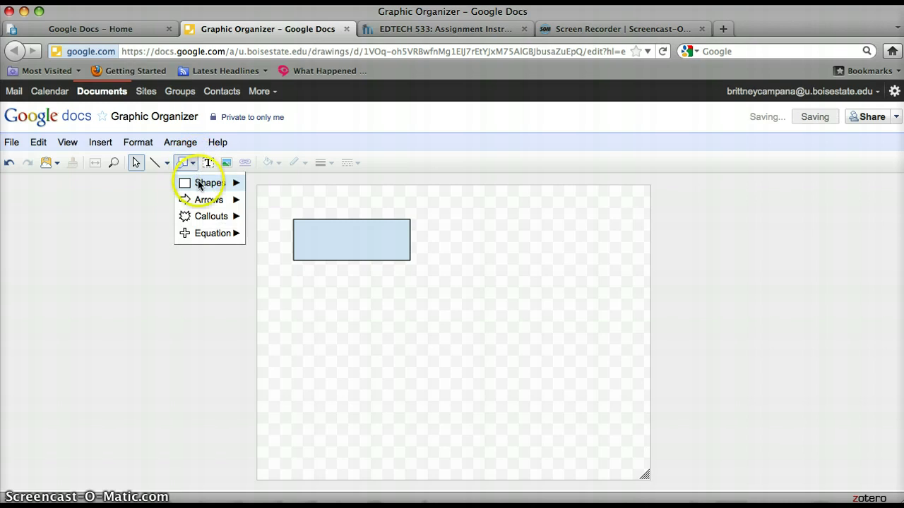
{"action": "mouse_move", "coordinate": [226, 184]}
{"action": "left_click", "coordinate": [259, 189]}
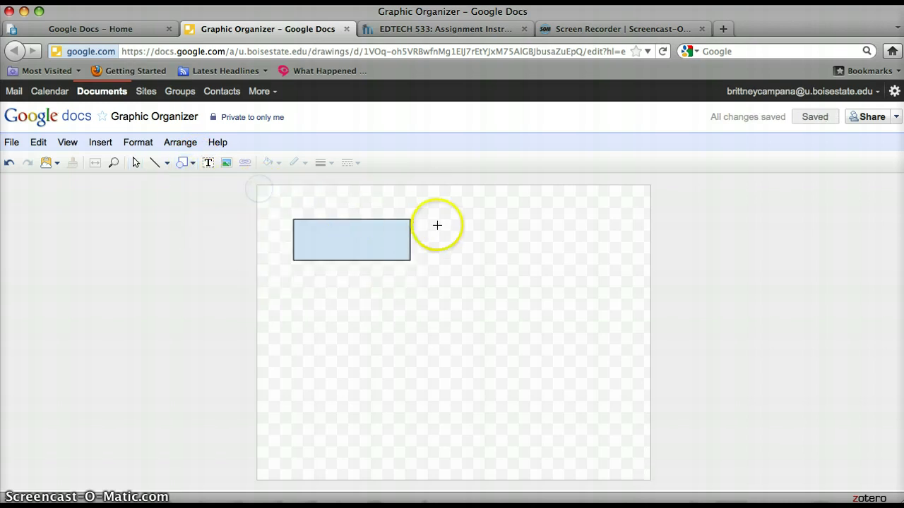
{"action": "left_click_drag", "start_coordinate": [460, 221], "coordinate": [590, 263]}
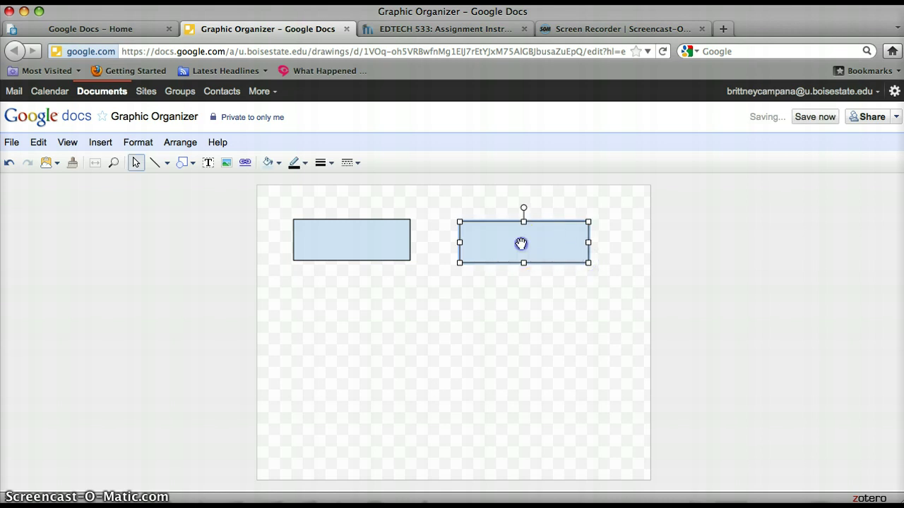
{"action": "left_click_drag", "start_coordinate": [520, 244], "coordinate": [520, 242]}
Copy the first rectangle and paste four duplicates of it
{"action": "right_click", "coordinate": [359, 239]}
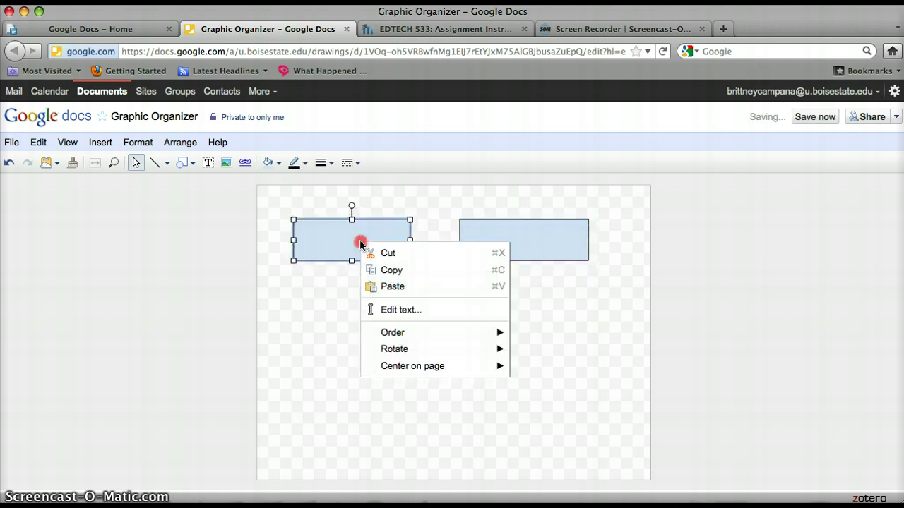
{"action": "left_click", "coordinate": [385, 268]}
{"action": "right_click", "coordinate": [386, 252]}
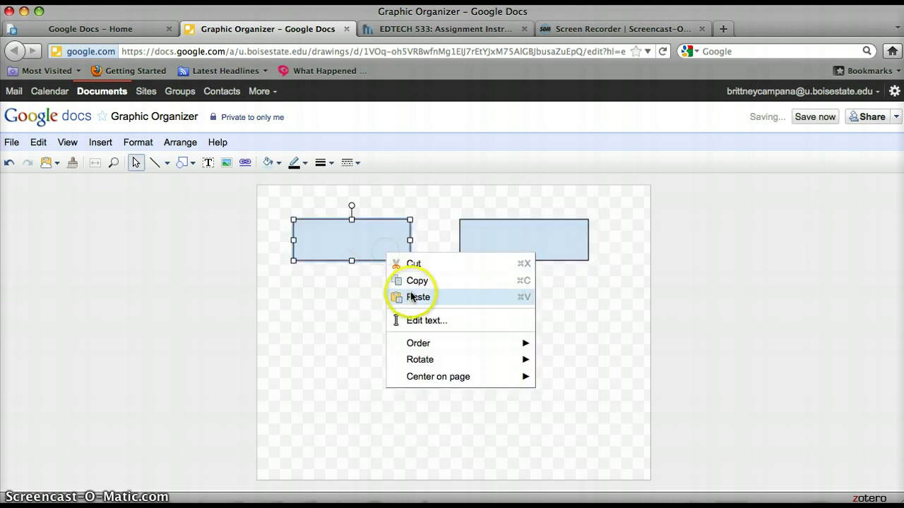
{"action": "left_click", "coordinate": [400, 295]}
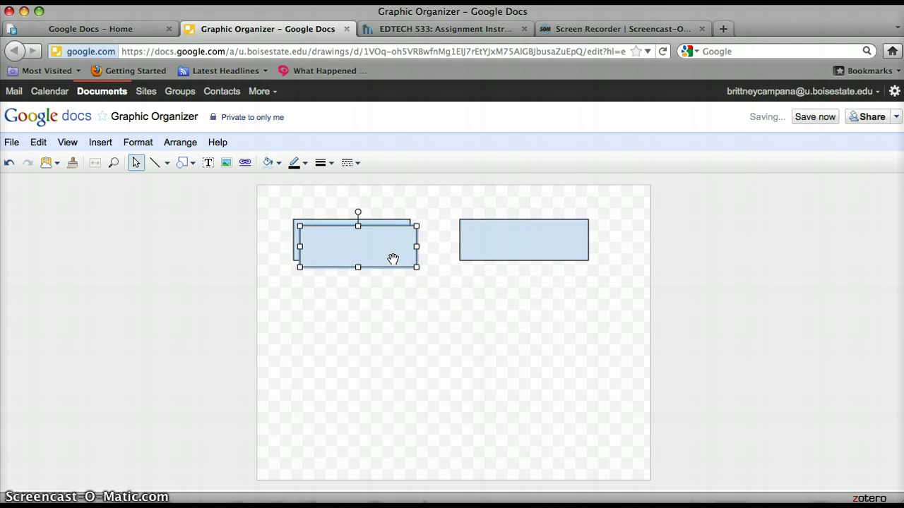
{"action": "right_click", "coordinate": [393, 259]}
{"action": "left_click", "coordinate": [424, 303]}
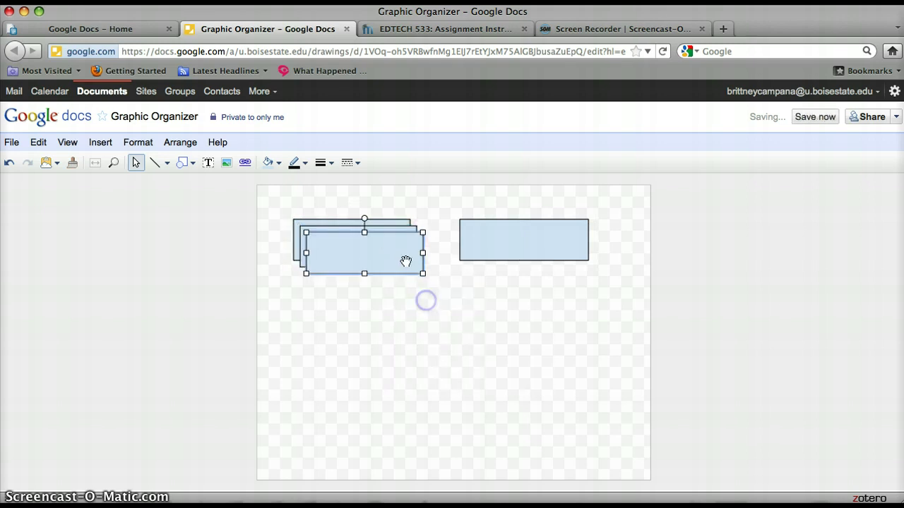
{"action": "right_click", "coordinate": [404, 259]}
{"action": "left_click", "coordinate": [426, 304]}
{"action": "right_click", "coordinate": [382, 272]}
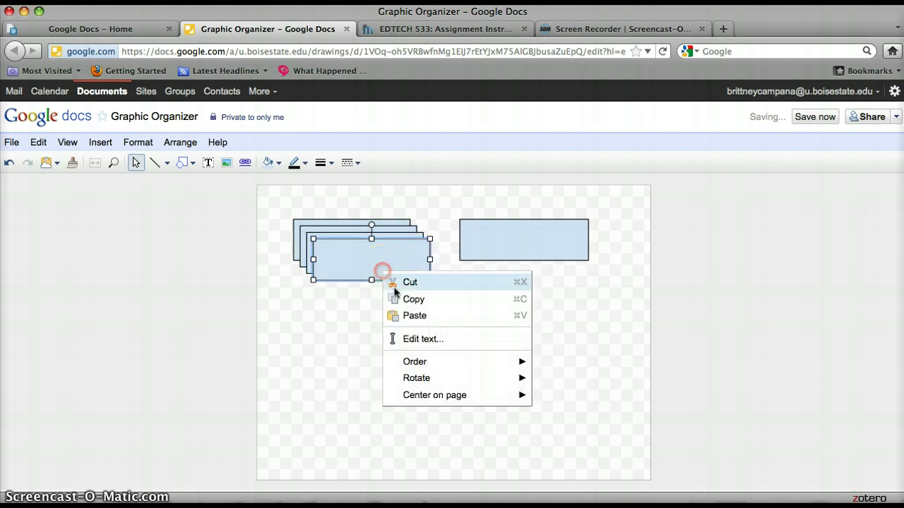
{"action": "left_click", "coordinate": [412, 315]}
Spread the four pasted rectangles below the top pair: one centred, two side by side under it, and one at the canvas's lower right
{"action": "left_click_drag", "start_coordinate": [385, 281], "coordinate": [531, 330]}
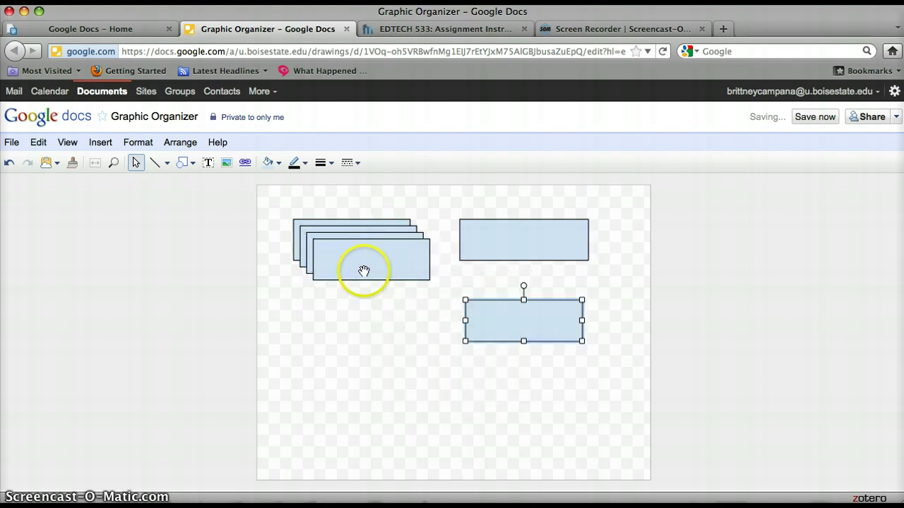
{"action": "left_click_drag", "start_coordinate": [369, 268], "coordinate": [363, 335]}
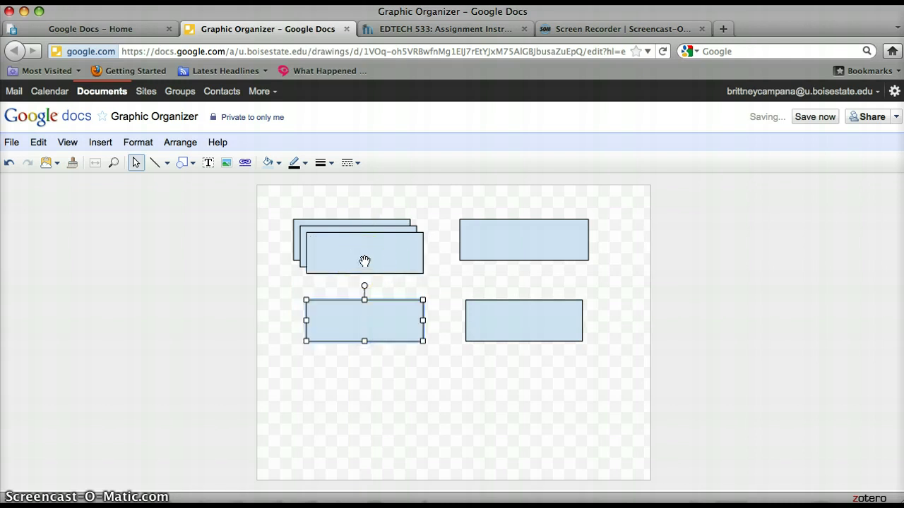
{"action": "left_click_drag", "start_coordinate": [365, 262], "coordinate": [368, 400]}
{"action": "left_click_drag", "start_coordinate": [381, 265], "coordinate": [531, 385]}
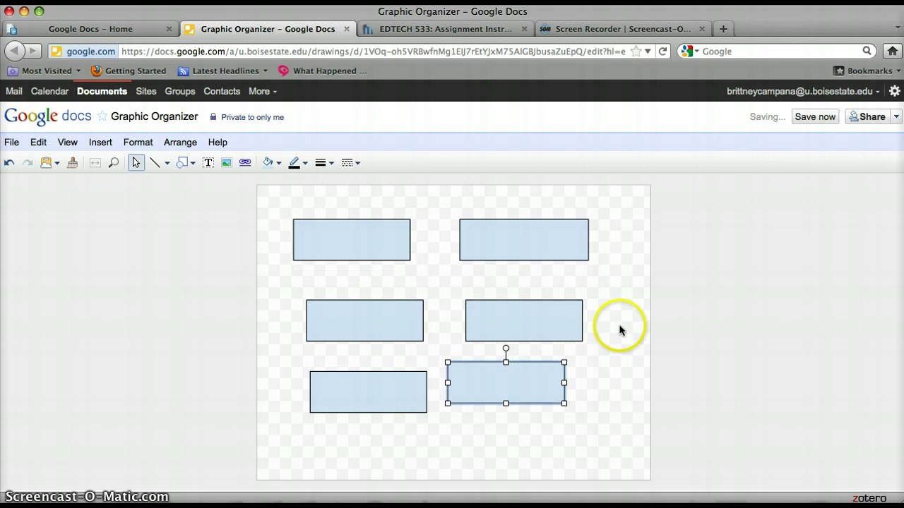
{"action": "left_click", "coordinate": [80, 480]}
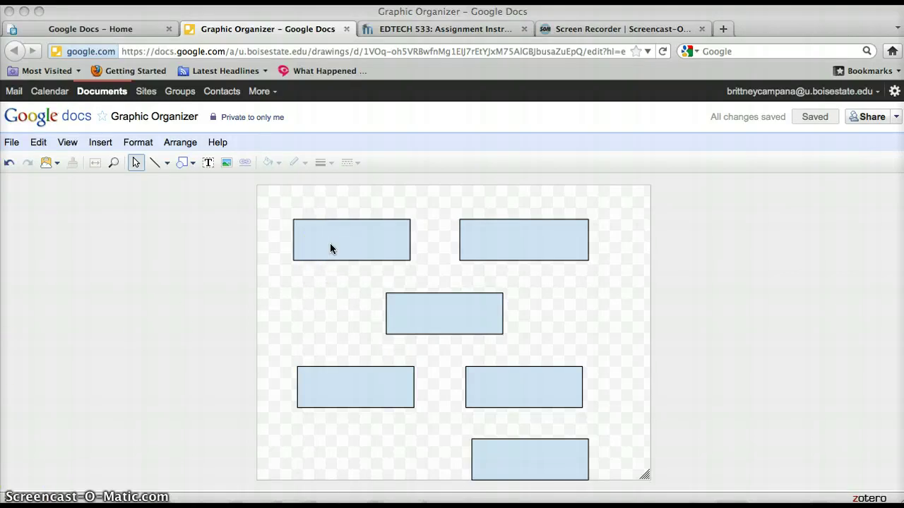
Label the two rectangles in the drawing's top row "Box 1" and "Box 2", from left to right
{"action": "left_click", "coordinate": [330, 245]}
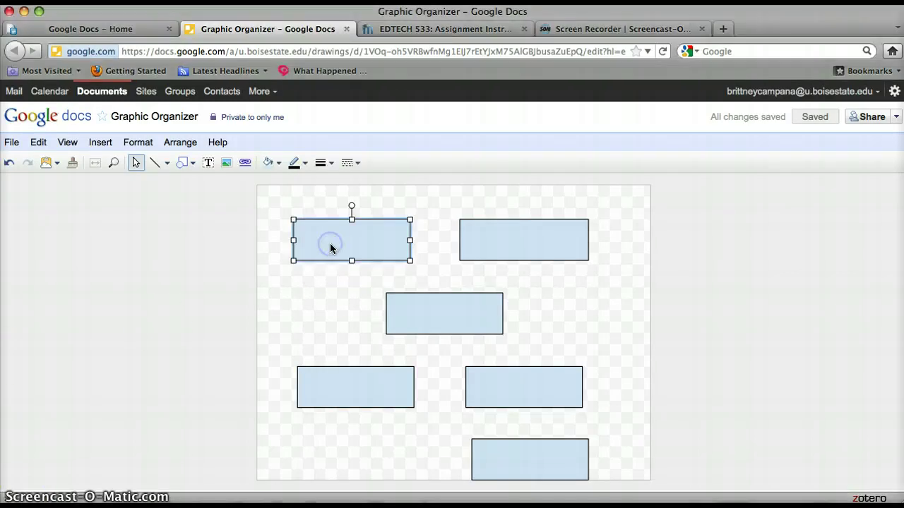
{"action": "double_click", "coordinate": [329, 247]}
{"action": "left_click", "coordinate": [332, 277]}
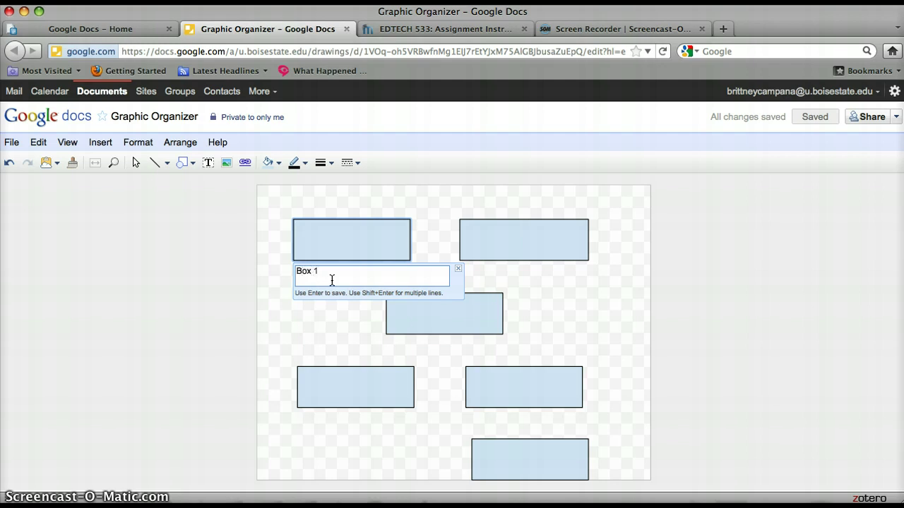
{"action": "key", "text": "Return"}
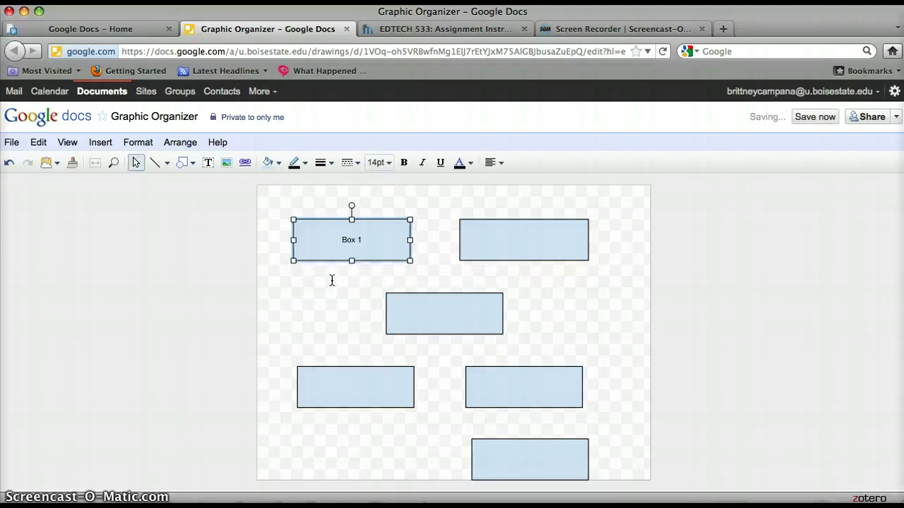
{"action": "double_click", "coordinate": [532, 248]}
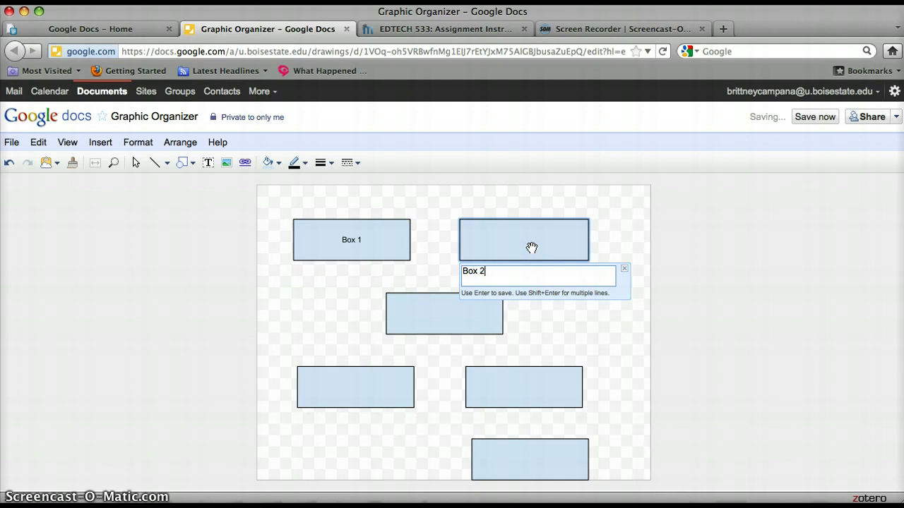
{"action": "left_click", "coordinate": [522, 248]}
Label the centred rectangle in the second row "Box 3" and the left rectangle in the third row "Box 4"
{"action": "double_click", "coordinate": [467, 314]}
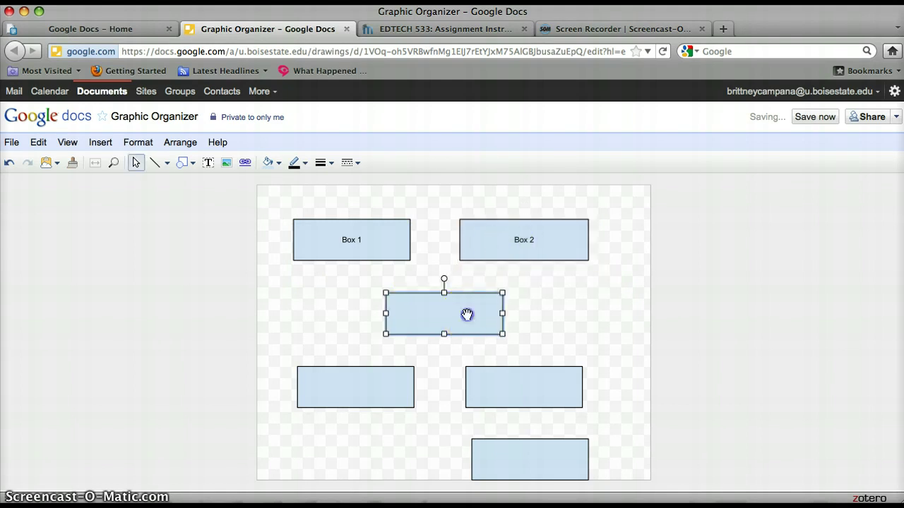
{"action": "left_click", "coordinate": [458, 347]}
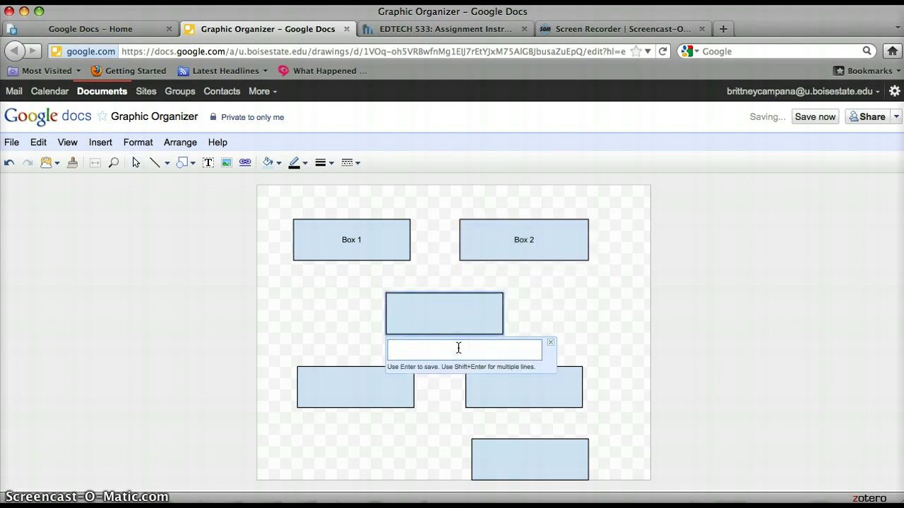
{"action": "type", "text": "Box 3"}
{"action": "key", "text": "Return"}
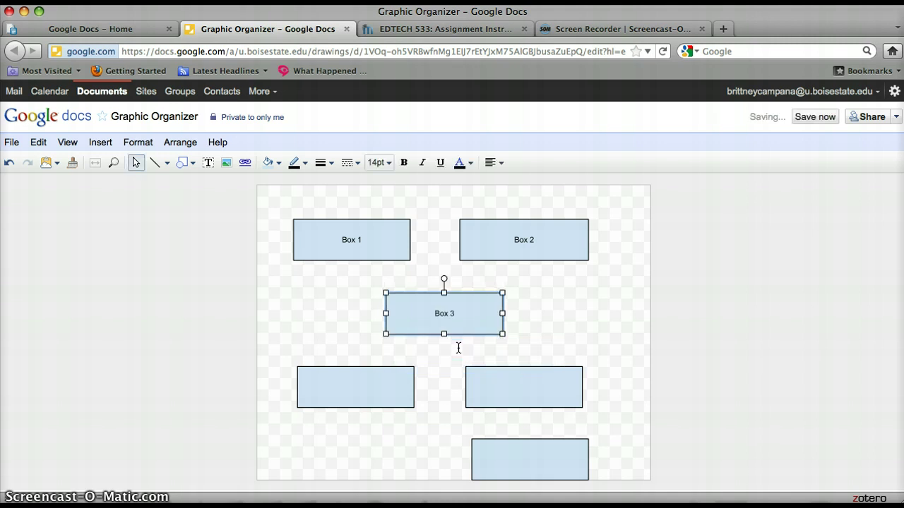
{"action": "double_click", "coordinate": [370, 396]}
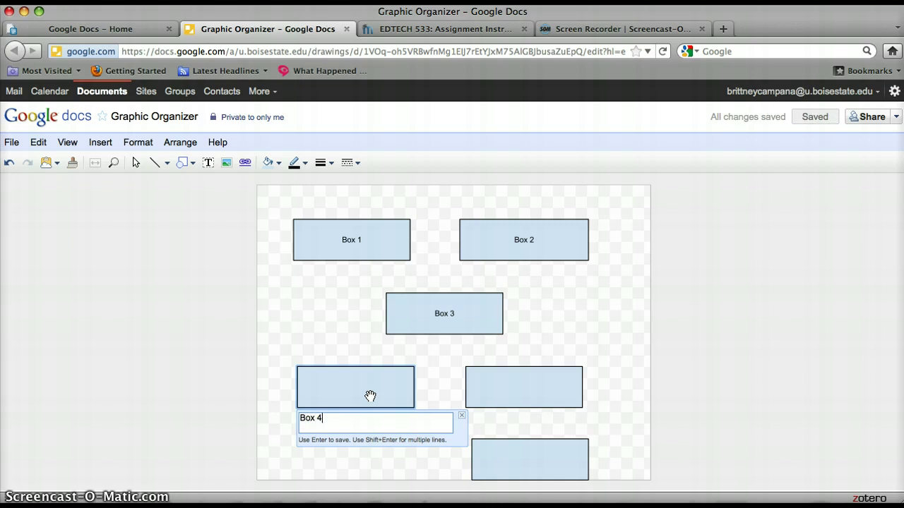
{"action": "key", "text": "Return"}
Label the right rectangle in the third row "Box 5" and the lowest rectangle "Box 6"
{"action": "double_click", "coordinate": [514, 392]}
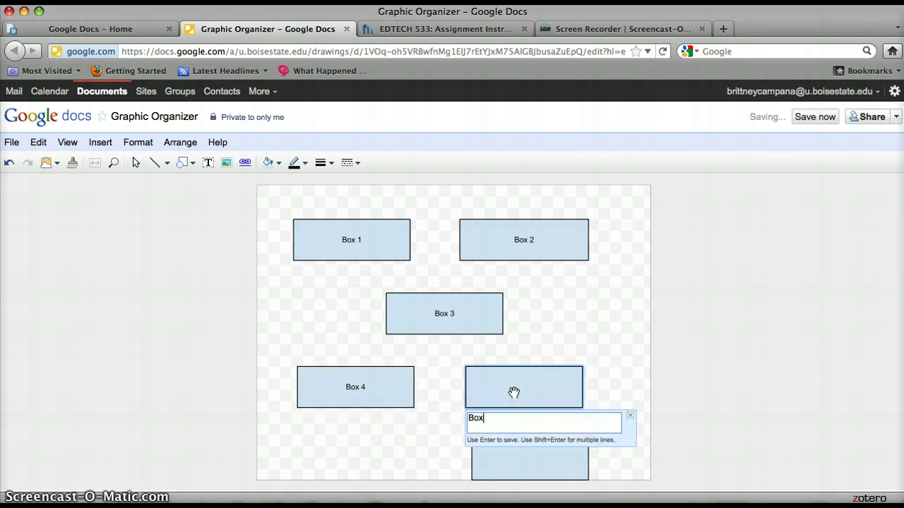
{"action": "type", "text": "Box 5"}
{"action": "key", "text": "Return"}
{"action": "left_click", "coordinate": [544, 443]}
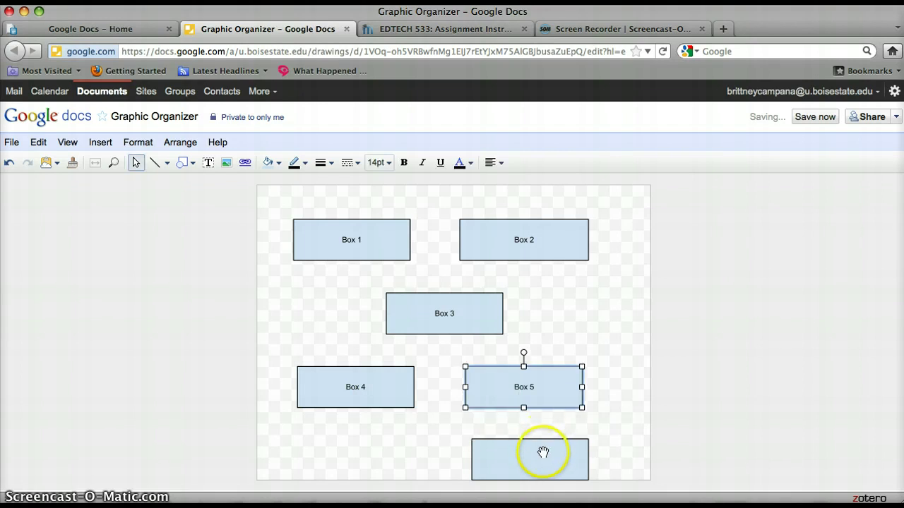
{"action": "left_click", "coordinate": [543, 452]}
{"action": "double_click", "coordinate": [543, 452]}
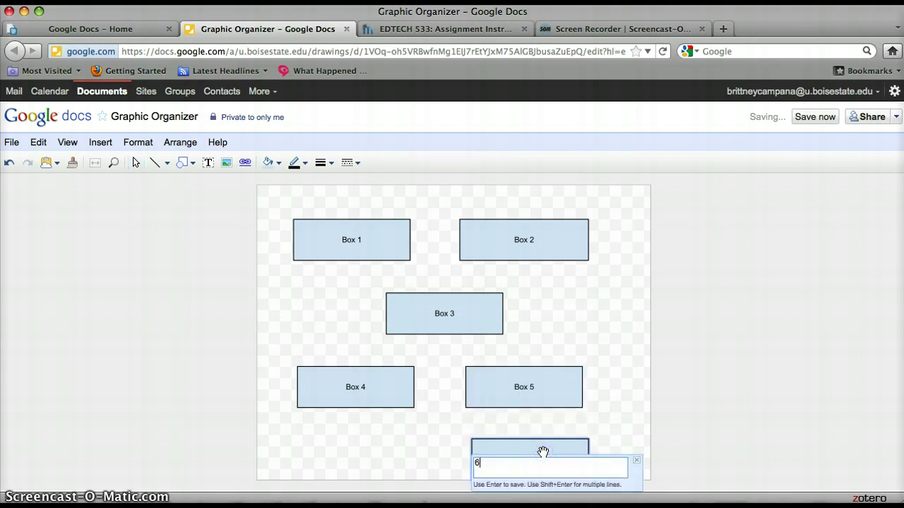
{"action": "type", "text": "Box 6"}
{"action": "key", "text": "Return"}
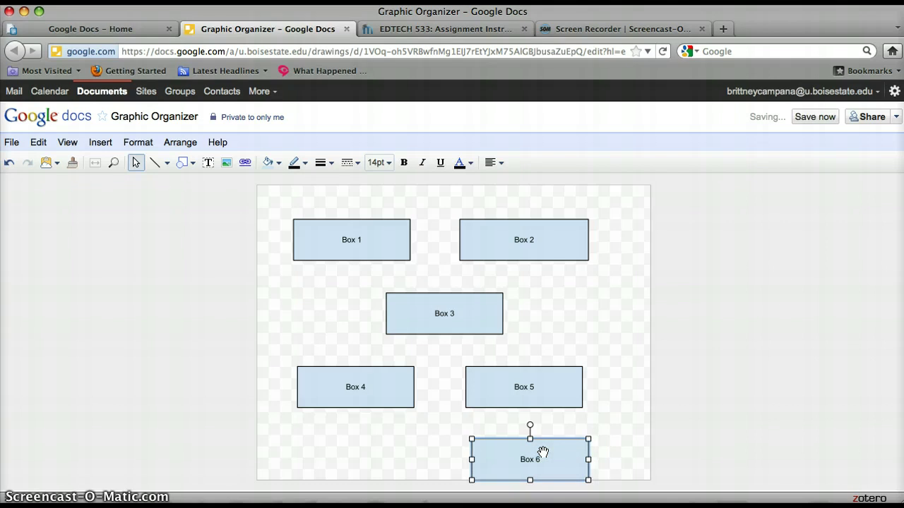
{"action": "left_click", "coordinate": [578, 333]}
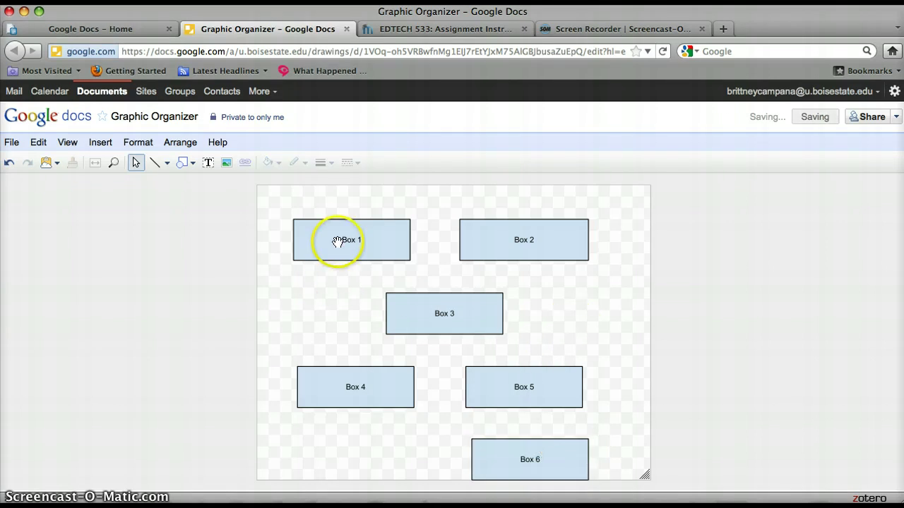
Add a second text line reading "Setting" to Box 1 and "Characters" to Box 2
{"action": "double_click", "coordinate": [338, 239]}
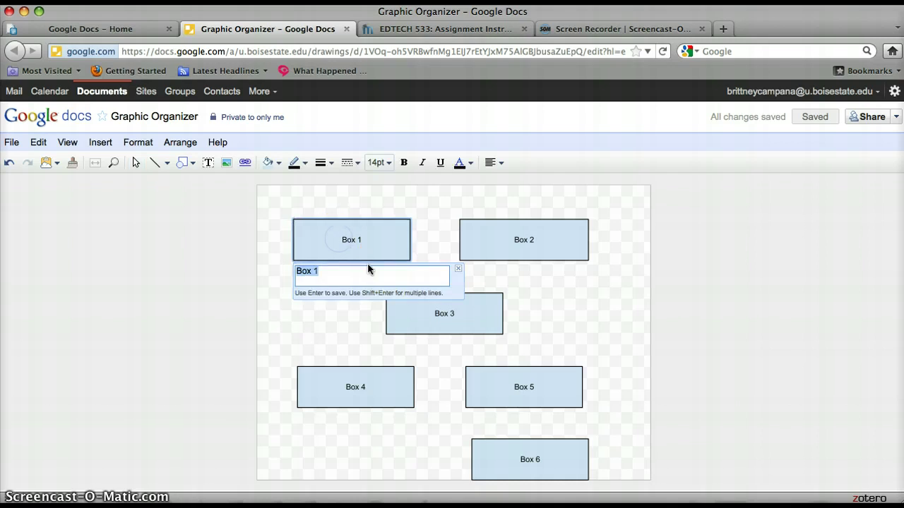
{"action": "left_click", "coordinate": [379, 272]}
{"action": "key", "text": "shift+Return"}
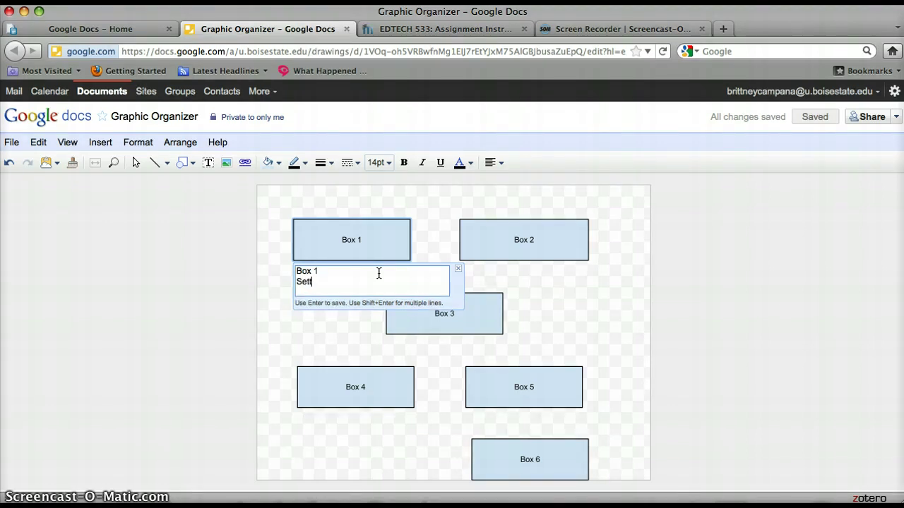
{"action": "key", "text": "Return"}
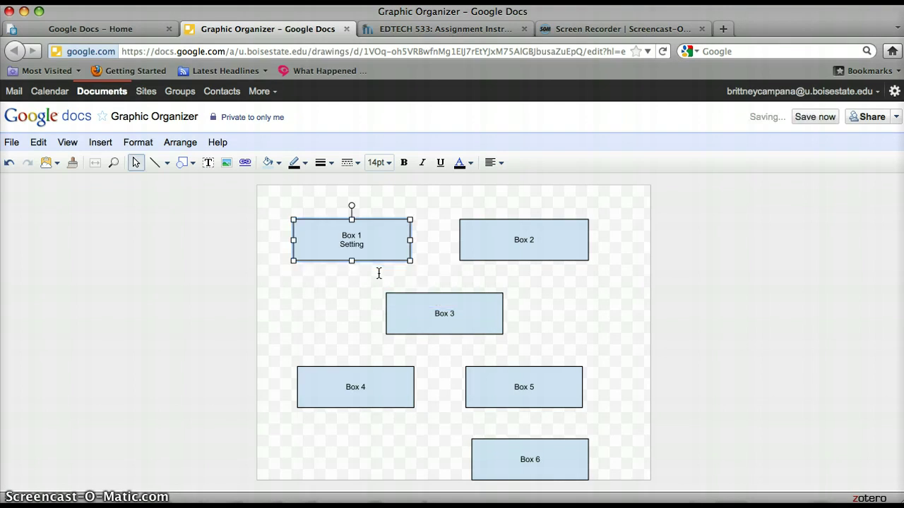
{"action": "double_click", "coordinate": [524, 249]}
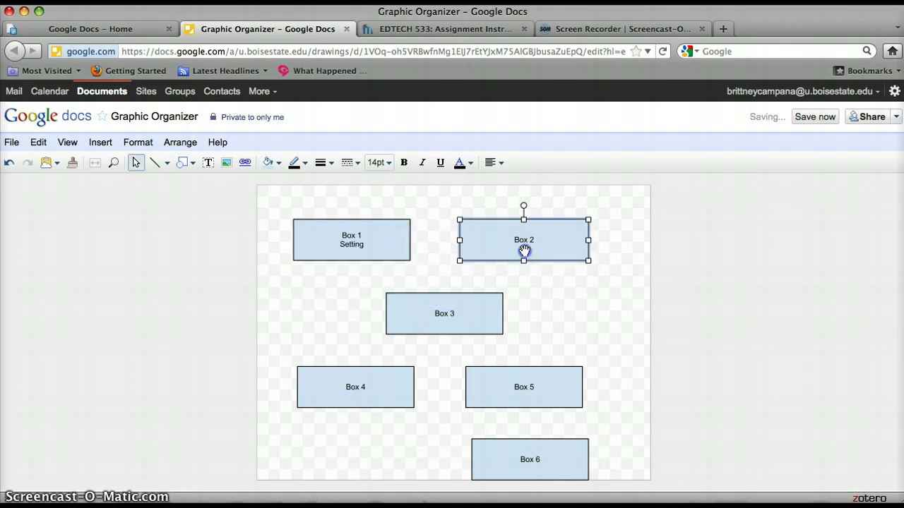
{"action": "left_click", "coordinate": [527, 269]}
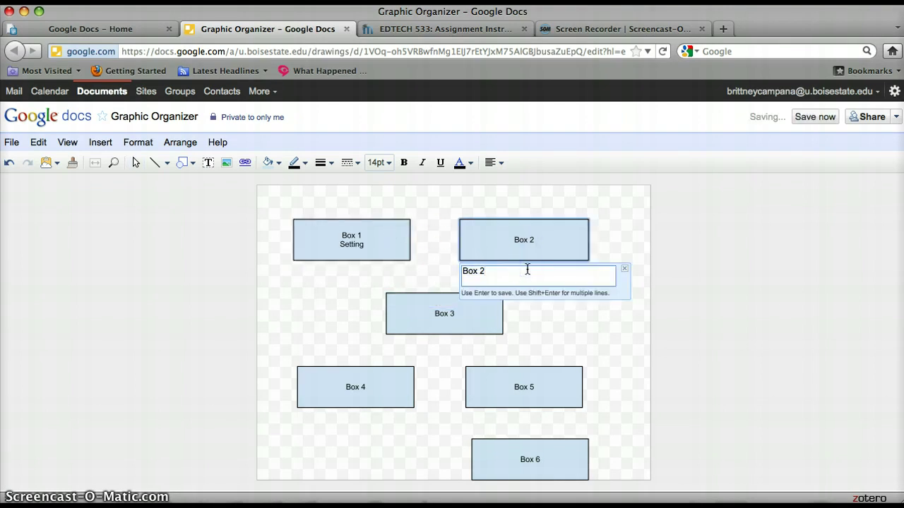
{"action": "key", "text": "shift+Return"}
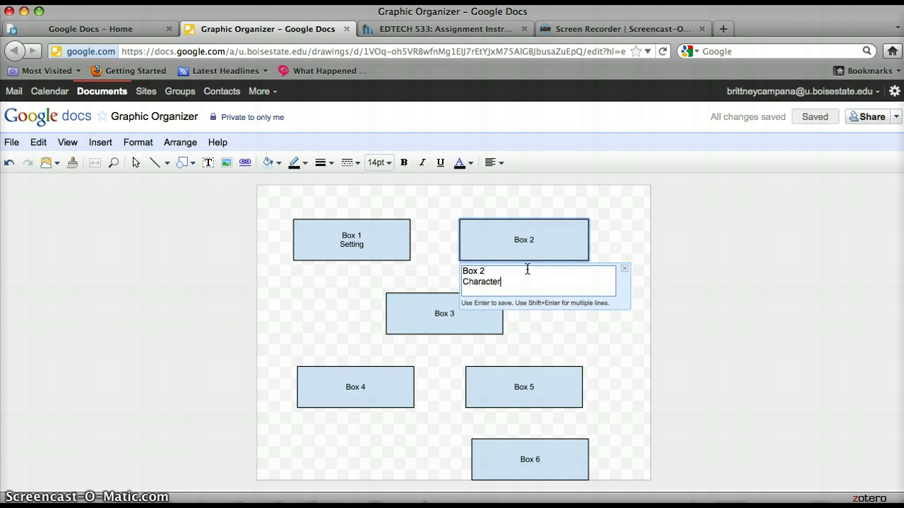
{"action": "key", "text": "Return"}
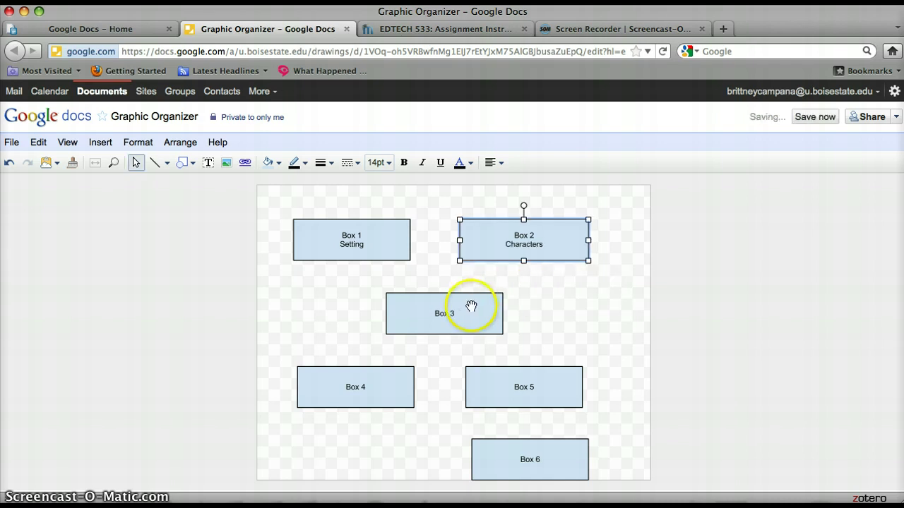
Add the second text line "Describe the problem" to Box 3
{"action": "double_click", "coordinate": [474, 314]}
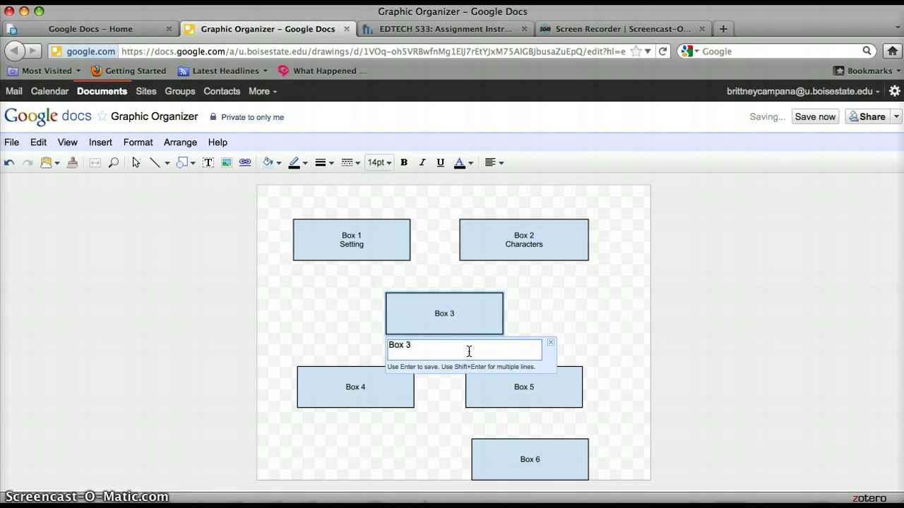
{"action": "key", "text": "shift+Return"}
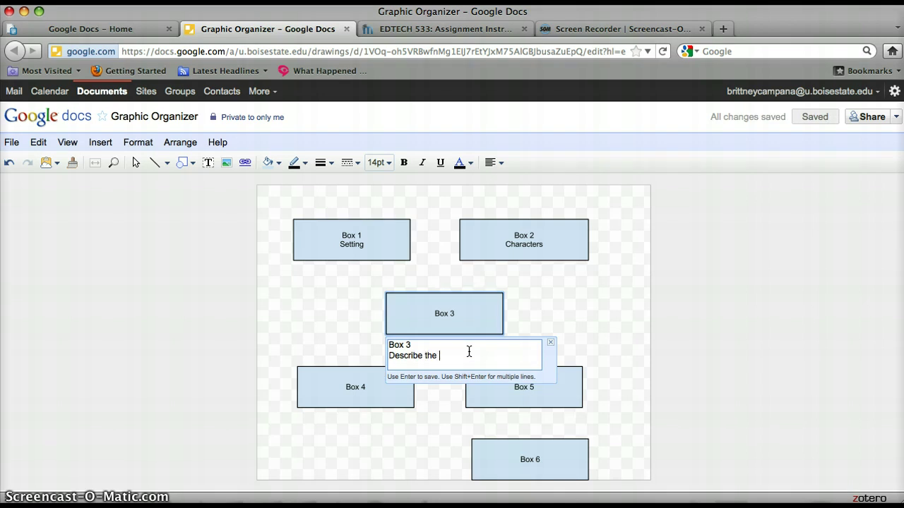
{"action": "key", "text": "Return"}
Add a second text line reading "Event 1" to Box 4 and "Event 2" to Box 5
{"action": "double_click", "coordinate": [378, 386]}
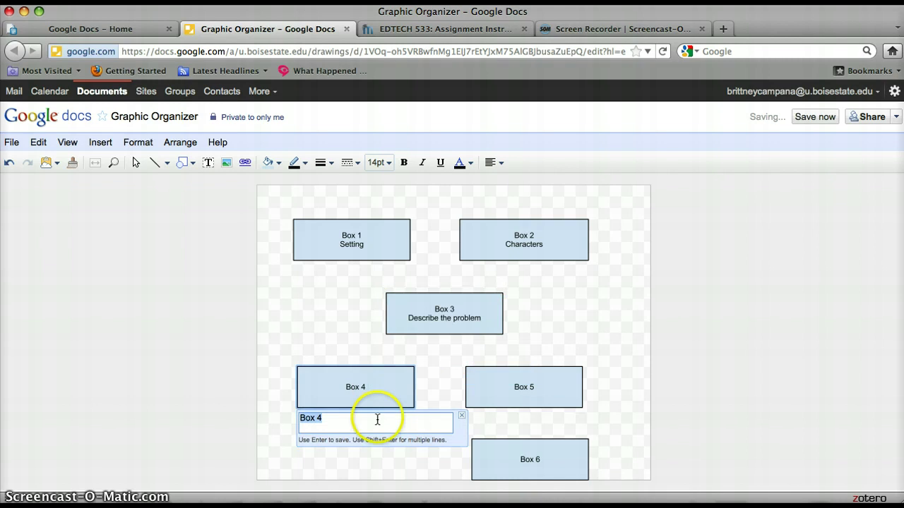
{"action": "left_click", "coordinate": [378, 420]}
{"action": "key", "text": "shift+Return"}
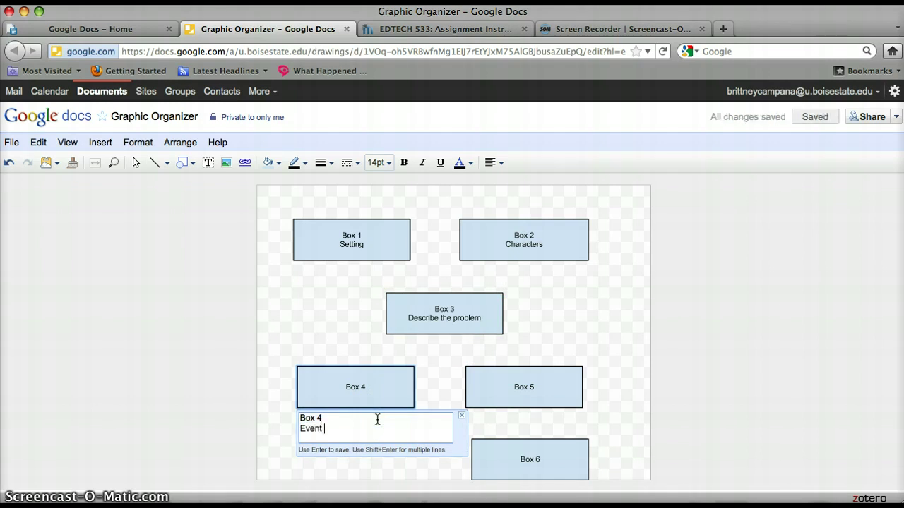
{"action": "key", "text": "Return"}
{"action": "double_click", "coordinate": [509, 397]}
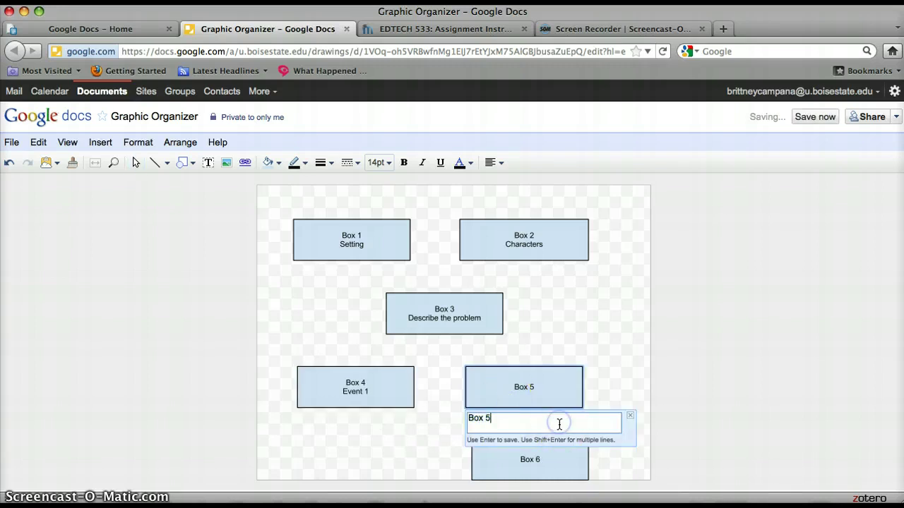
{"action": "key", "text": "shift+Return"}
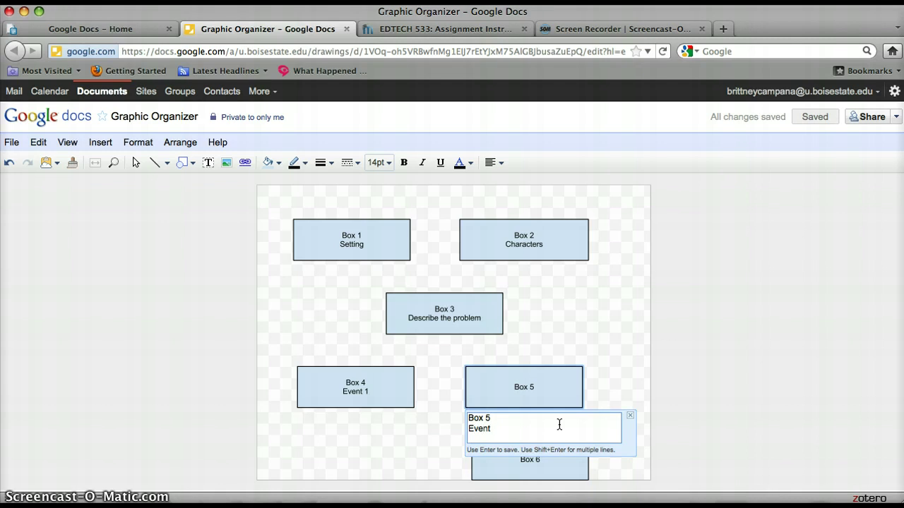
{"action": "key", "text": "Return"}
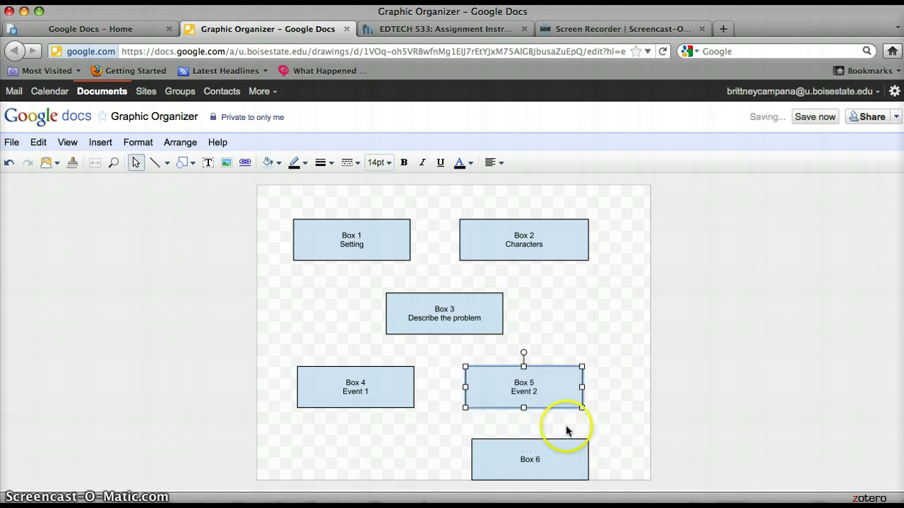
Add the second text line "Describe the solution" to Box 6 and leave nothing selected on the canvas
{"action": "double_click", "coordinate": [563, 447]}
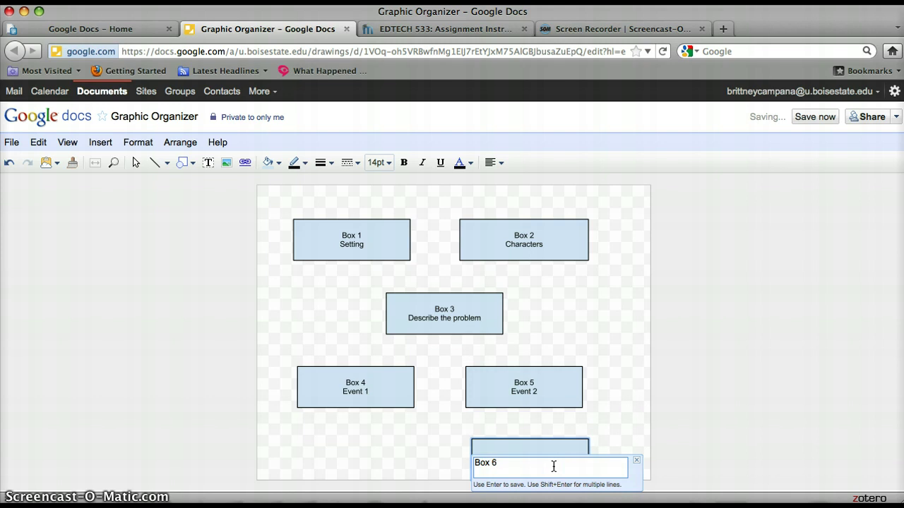
{"action": "key", "text": "shift+Return"}
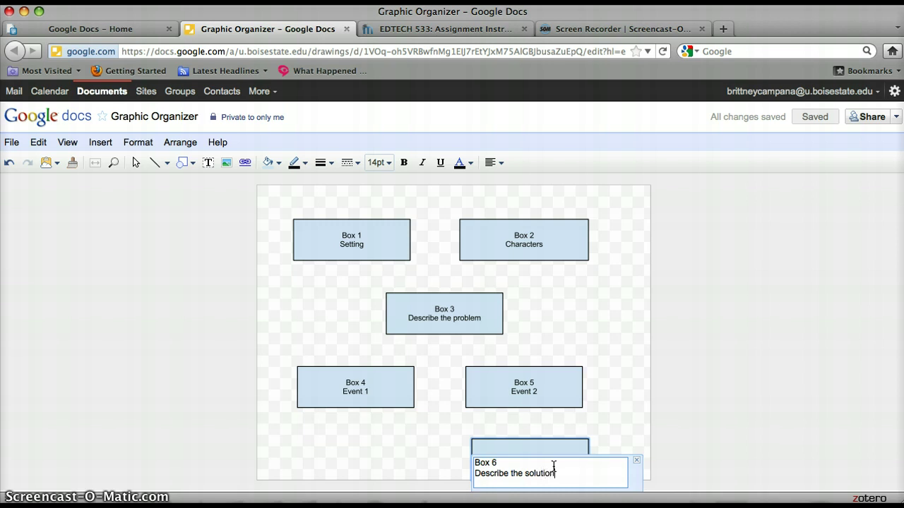
{"action": "key", "text": "Escape"}
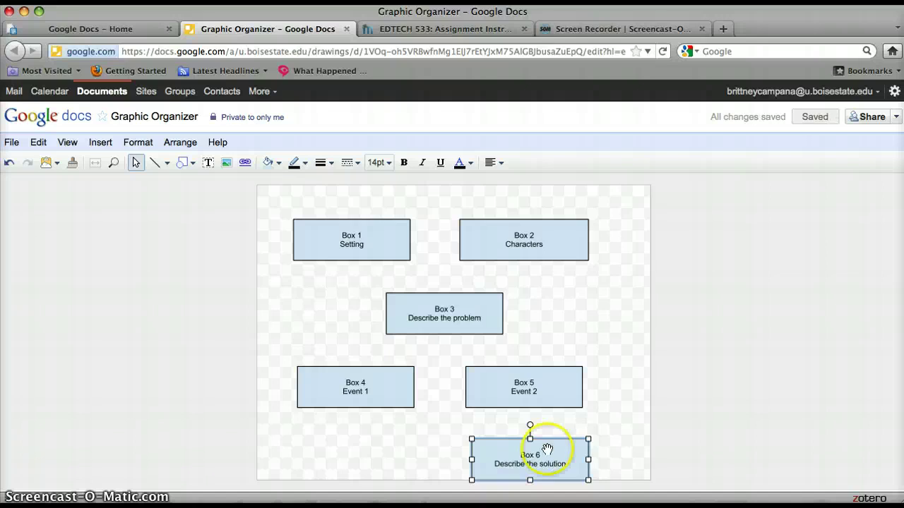
{"action": "left_click", "coordinate": [278, 316]}
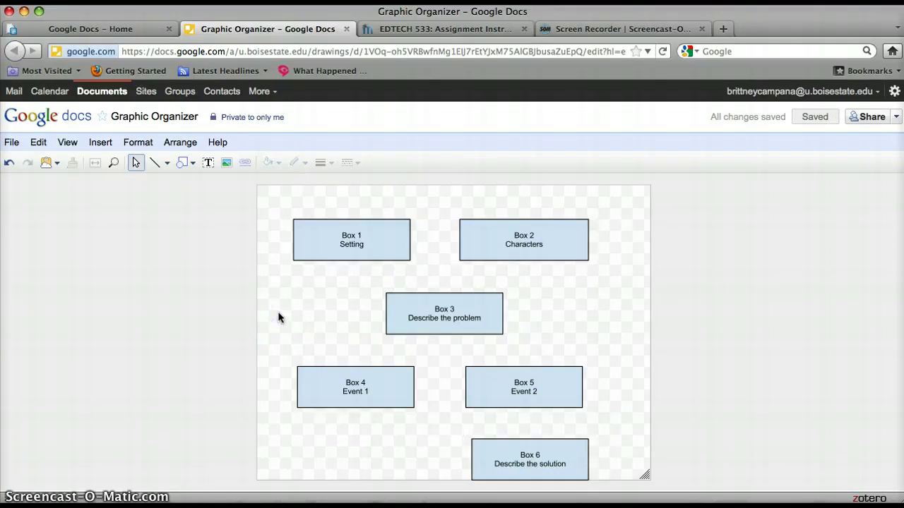
{"action": "left_click", "coordinate": [282, 306]}
Draw straight lines from the bottom midpoints of Box 1 and Box 2 to the top midpoint of Box 3
{"action": "left_click", "coordinate": [167, 165]}
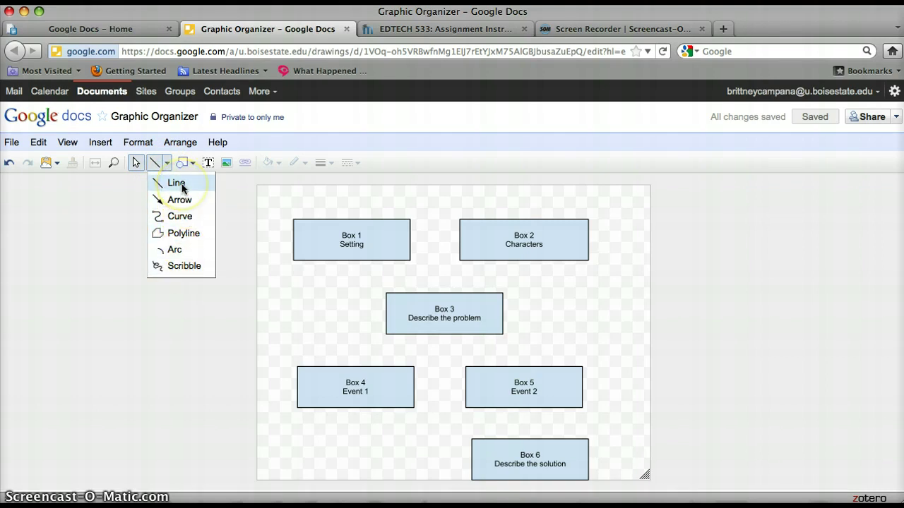
{"action": "left_click", "coordinate": [176, 185]}
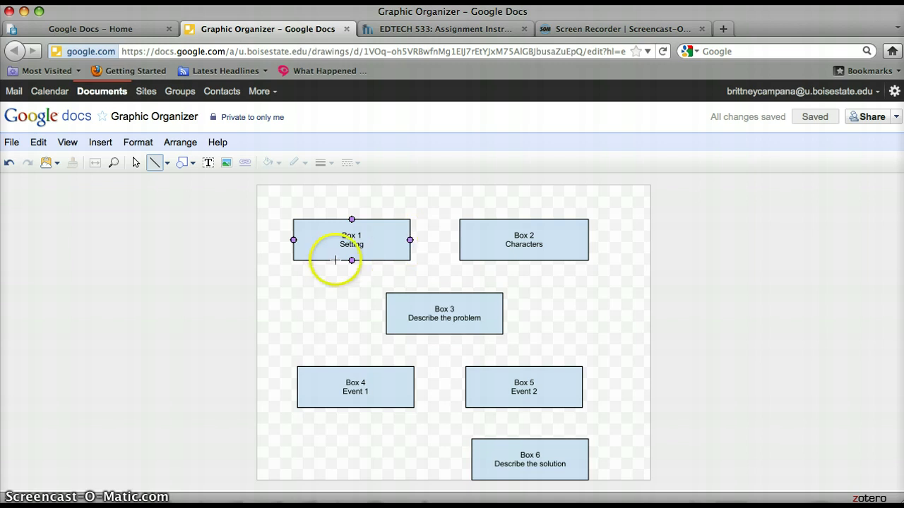
{"action": "left_click_drag", "start_coordinate": [337, 259], "coordinate": [445, 293]}
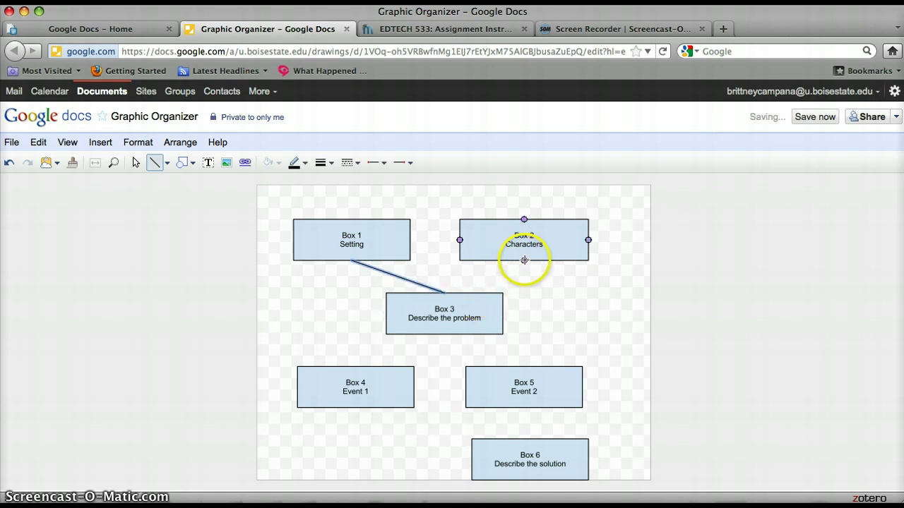
{"action": "left_click_drag", "start_coordinate": [524, 260], "coordinate": [445, 290]}
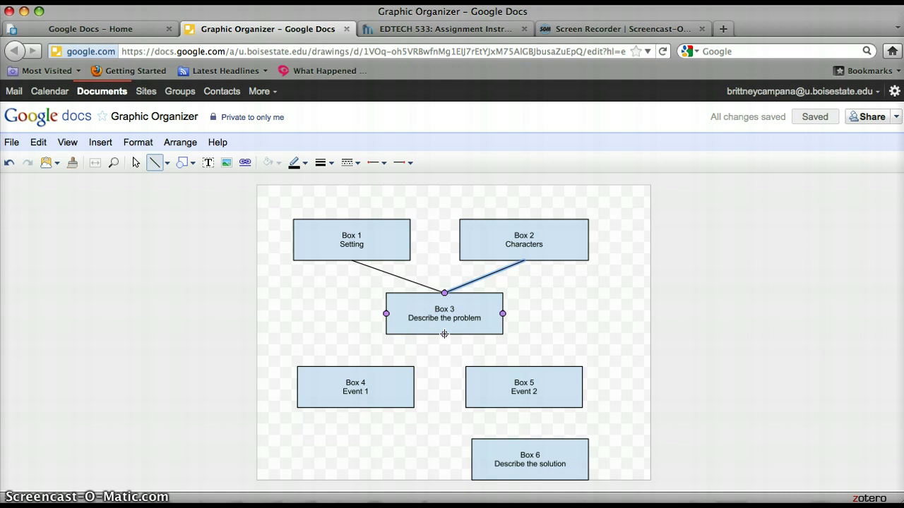
Draw straight connecting lines from Box 3 to Box 4 and Box 5, from Box 4 to Box 5, and from Box 5 to Box 6
{"action": "left_click_drag", "start_coordinate": [444, 334], "coordinate": [356, 366]}
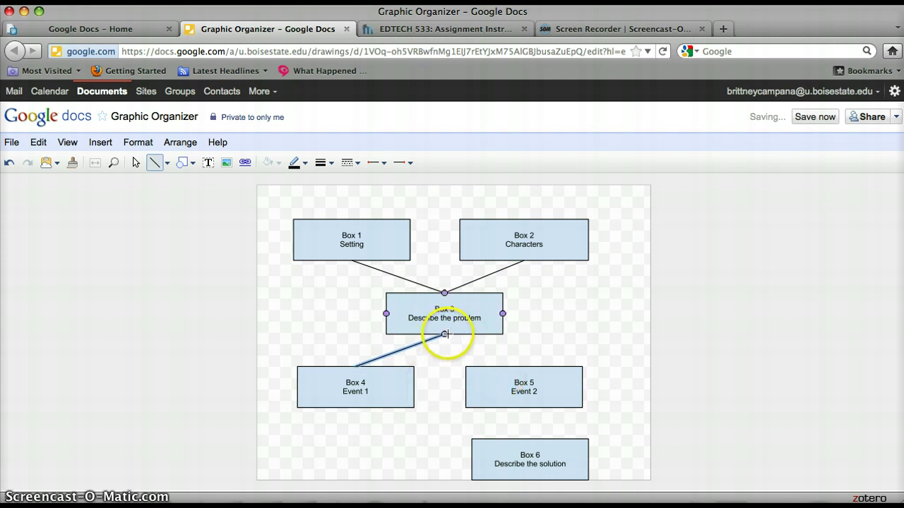
{"action": "left_click_drag", "start_coordinate": [446, 335], "coordinate": [523, 365]}
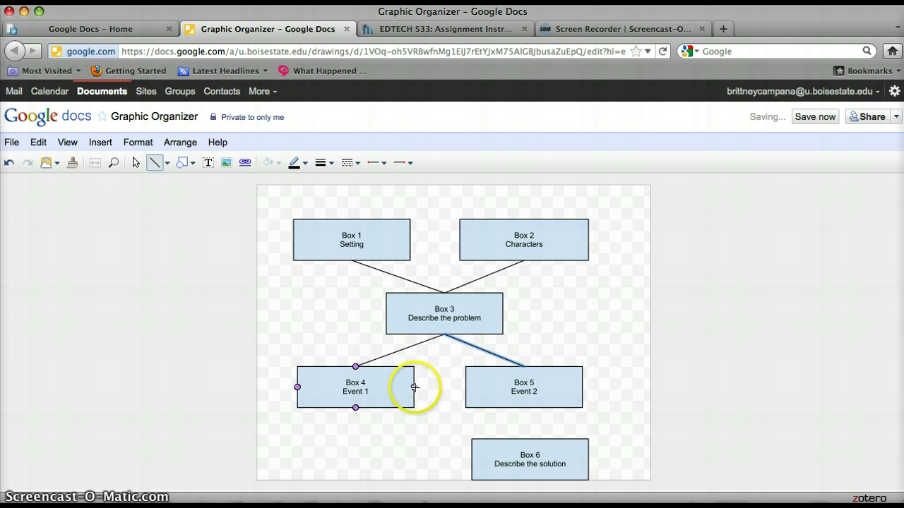
{"action": "left_click_drag", "start_coordinate": [426, 387], "coordinate": [465, 387]}
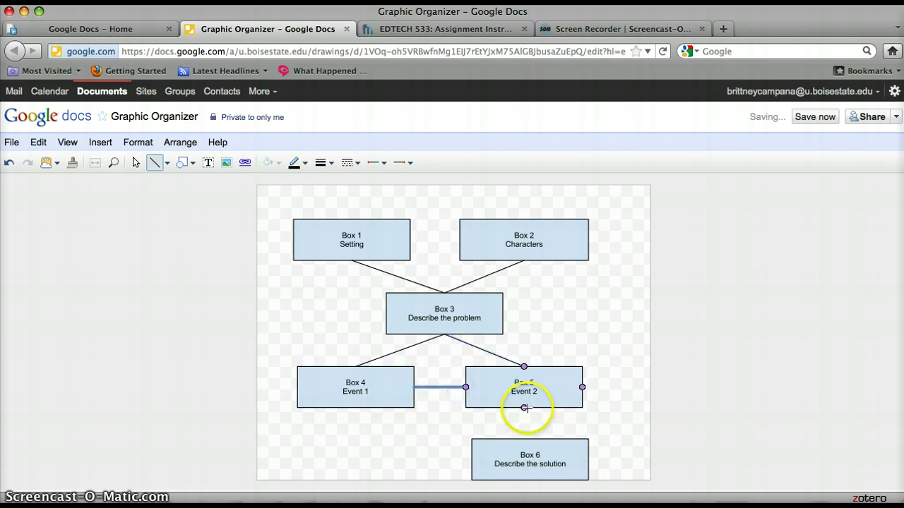
{"action": "left_click_drag", "start_coordinate": [523, 407], "coordinate": [528, 434]}
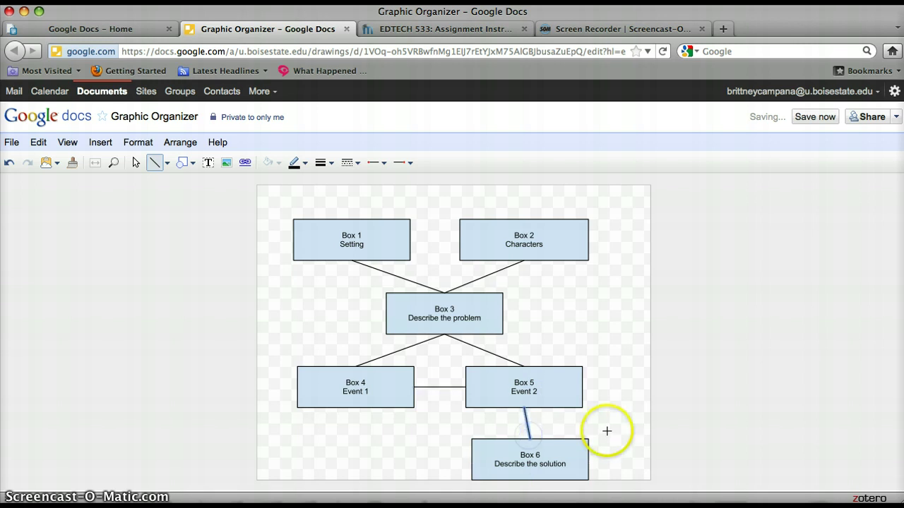
Fill Box 1 (Setting) with bright red
{"action": "left_click", "coordinate": [133, 163]}
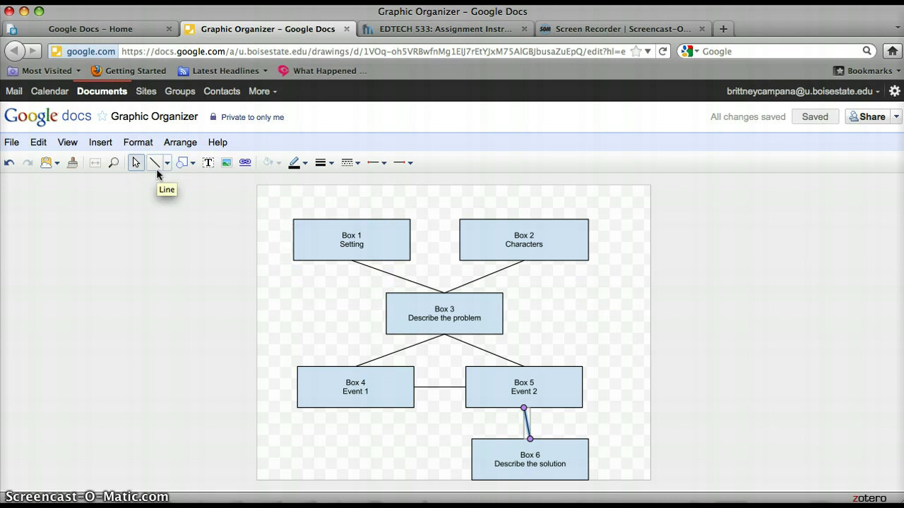
{"action": "left_click", "coordinate": [307, 222]}
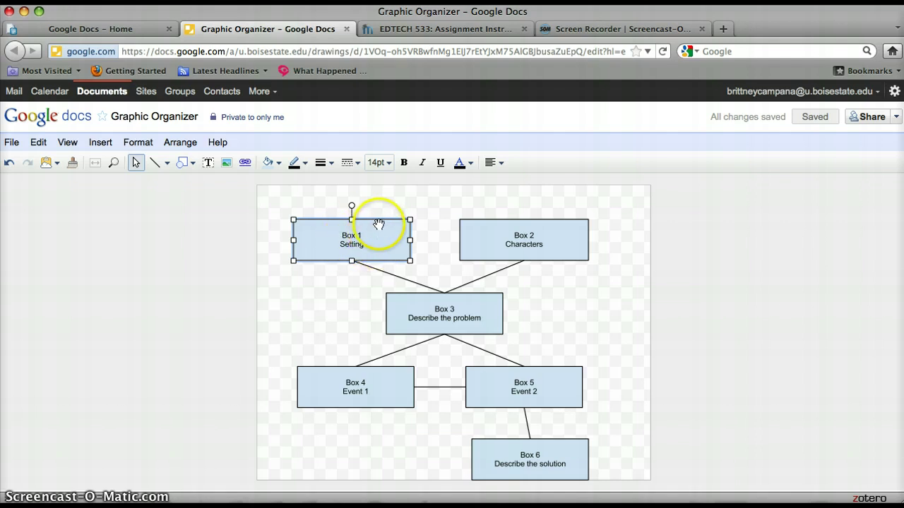
{"action": "left_click", "coordinate": [281, 163]}
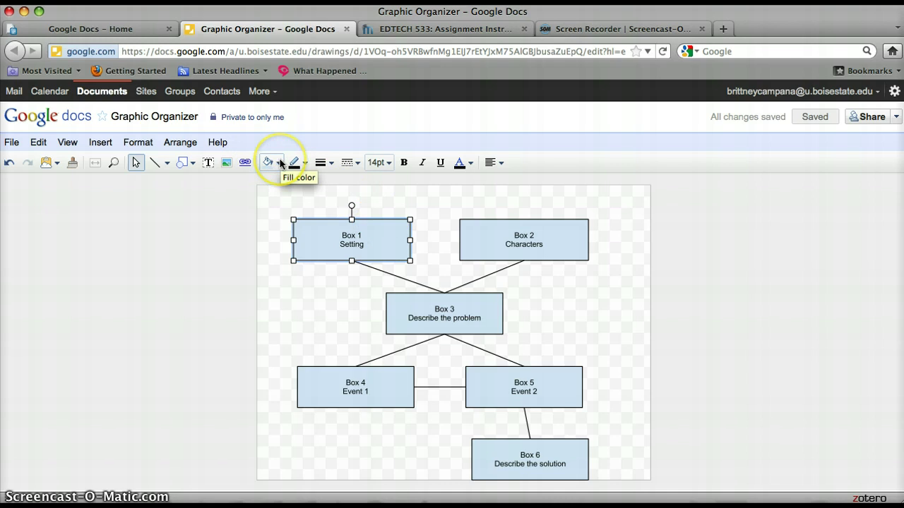
{"action": "left_click", "coordinate": [281, 163]}
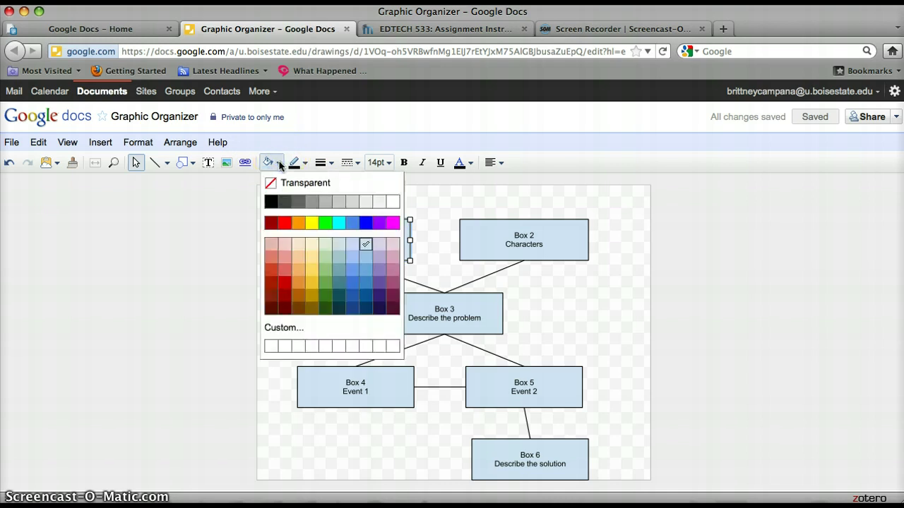
{"action": "left_click", "coordinate": [289, 224]}
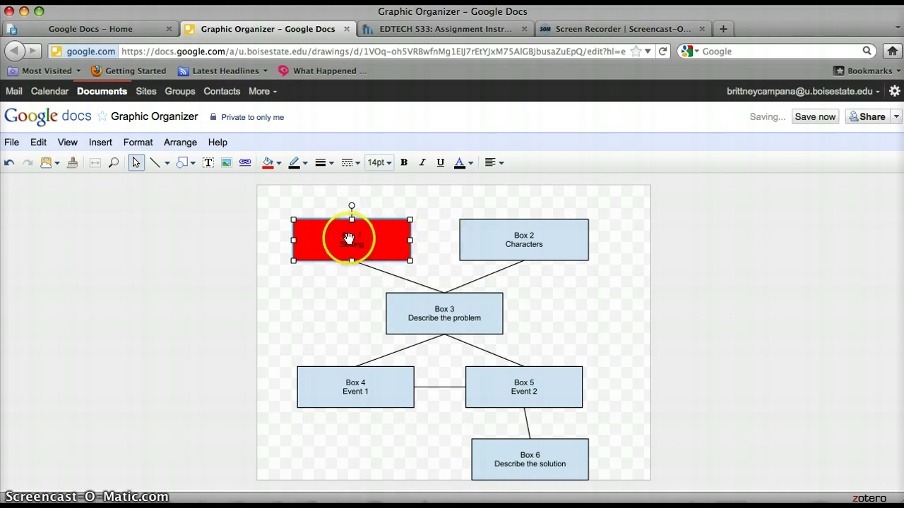
Color both text lines in Box 1 yellow
{"action": "double_click", "coordinate": [354, 241]}
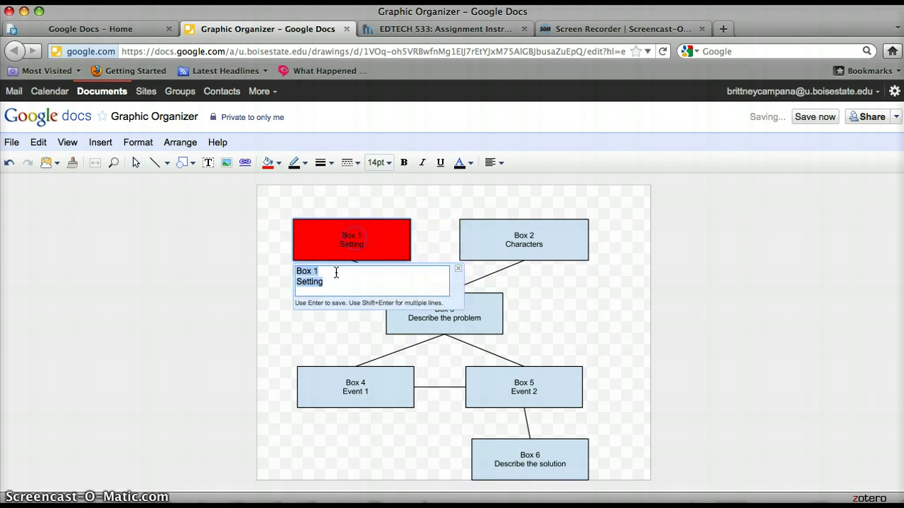
{"action": "left_click_drag", "start_coordinate": [331, 283], "coordinate": [296, 269]}
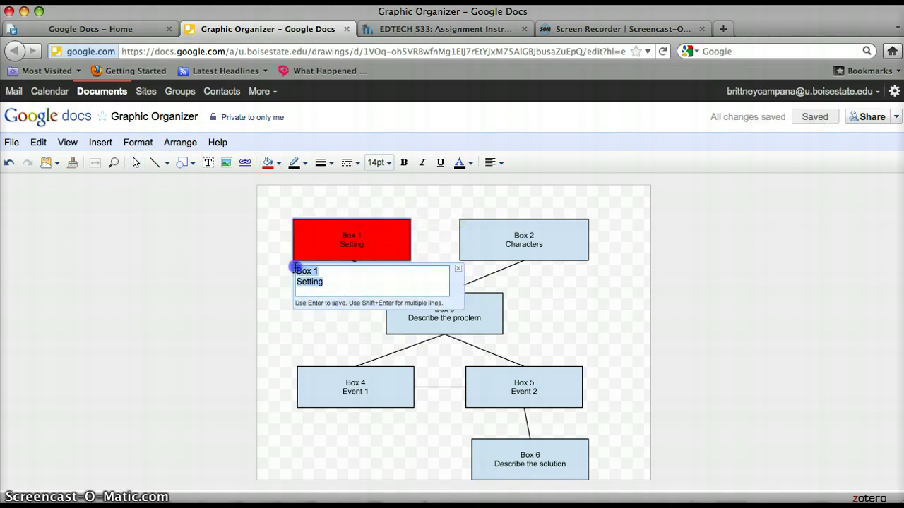
{"action": "left_click", "coordinate": [459, 168]}
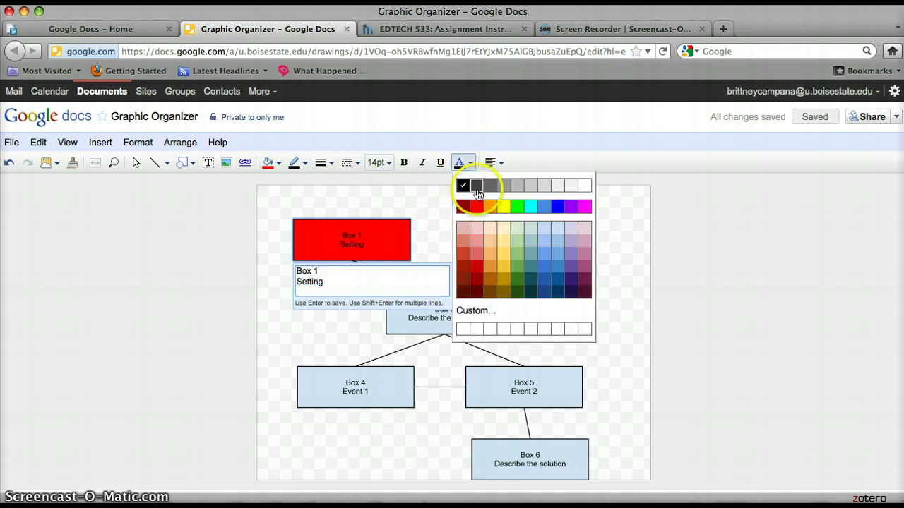
{"action": "left_click", "coordinate": [503, 205]}
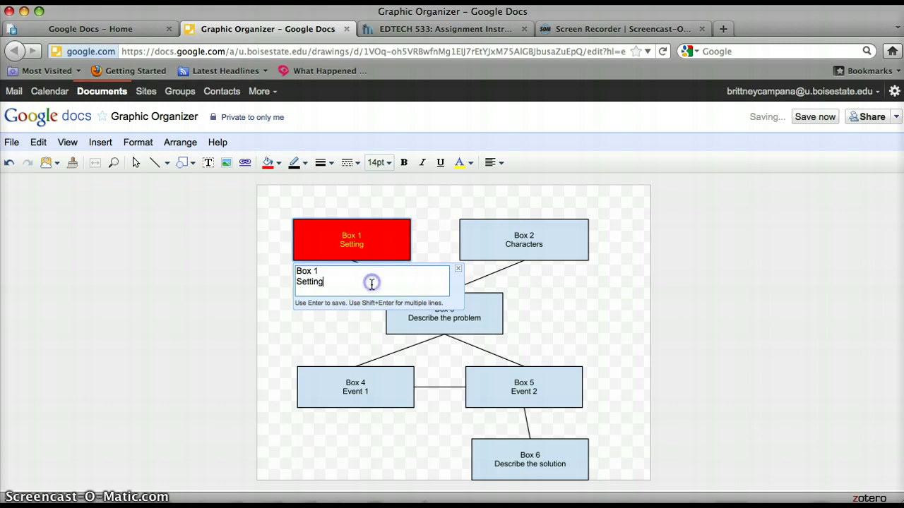
{"action": "key", "text": "Return"}
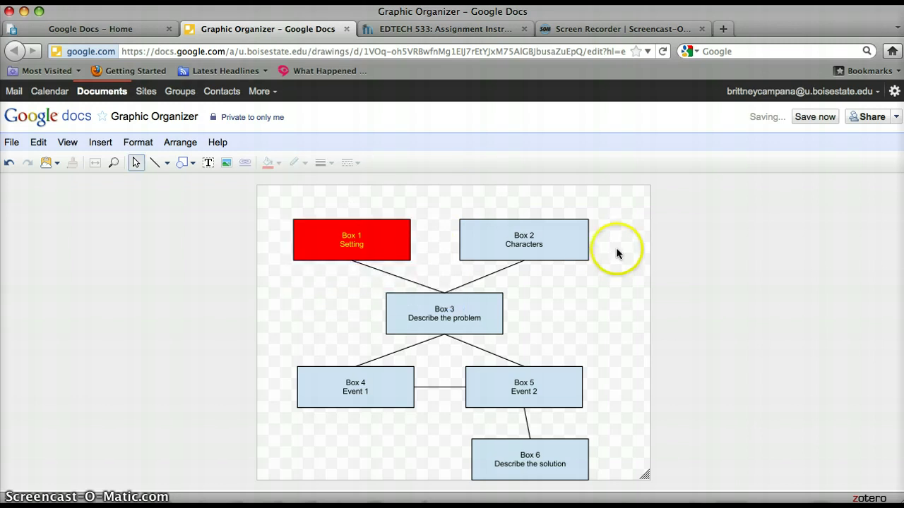
Fill Box 2 (Characters) with magenta and leave nothing selected on the canvas
{"action": "left_click", "coordinate": [585, 235]}
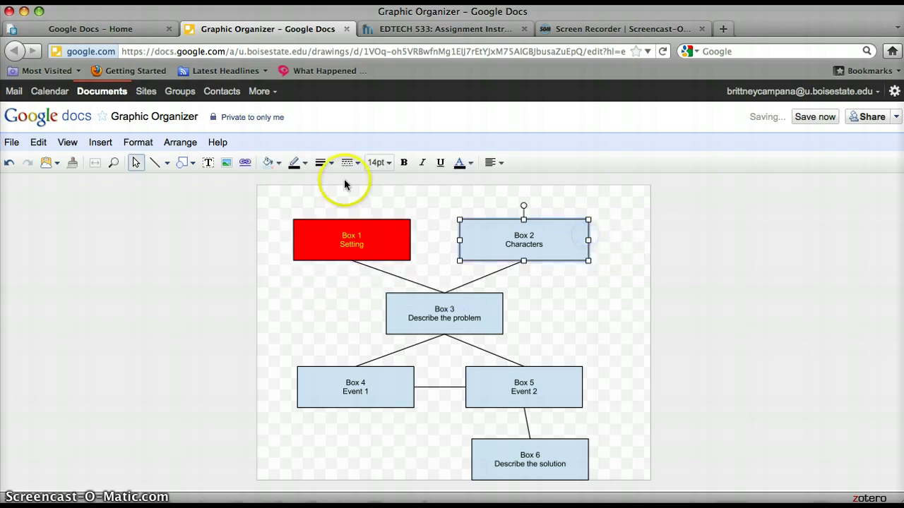
{"action": "left_click", "coordinate": [280, 164]}
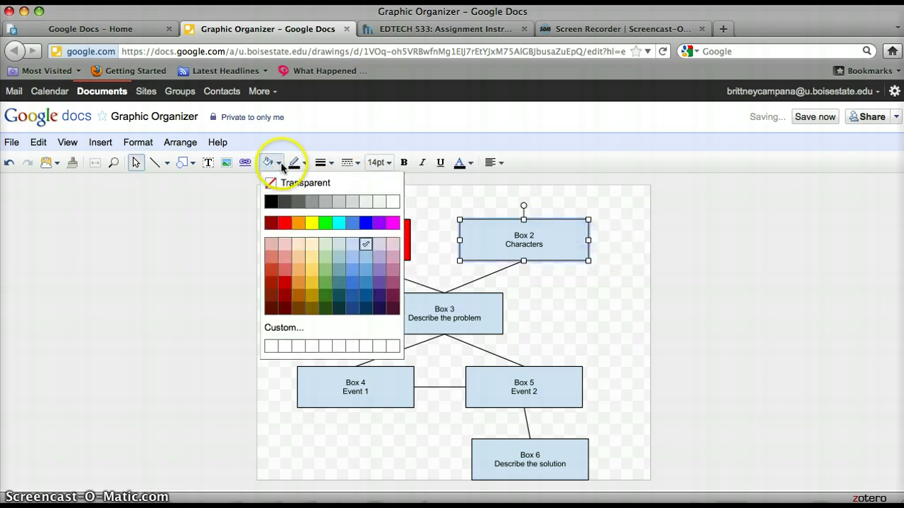
{"action": "left_click", "coordinate": [393, 225]}
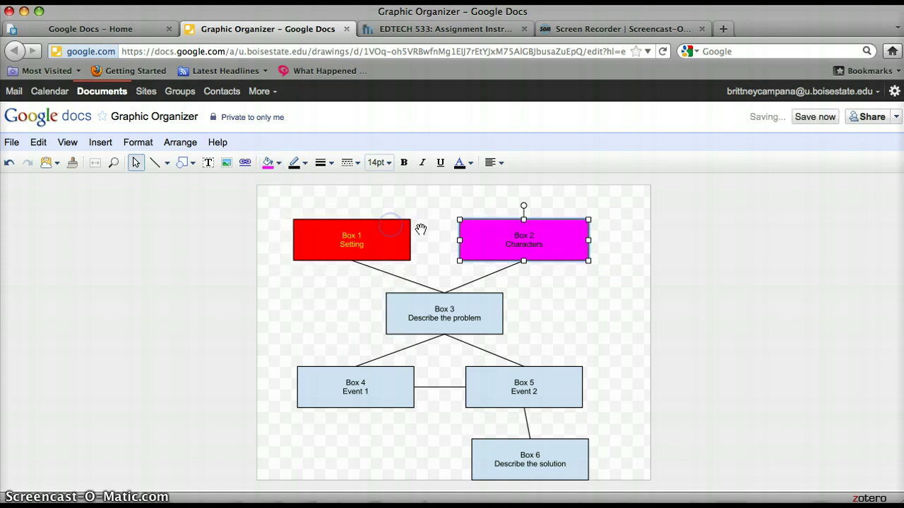
{"action": "left_click", "coordinate": [571, 272]}
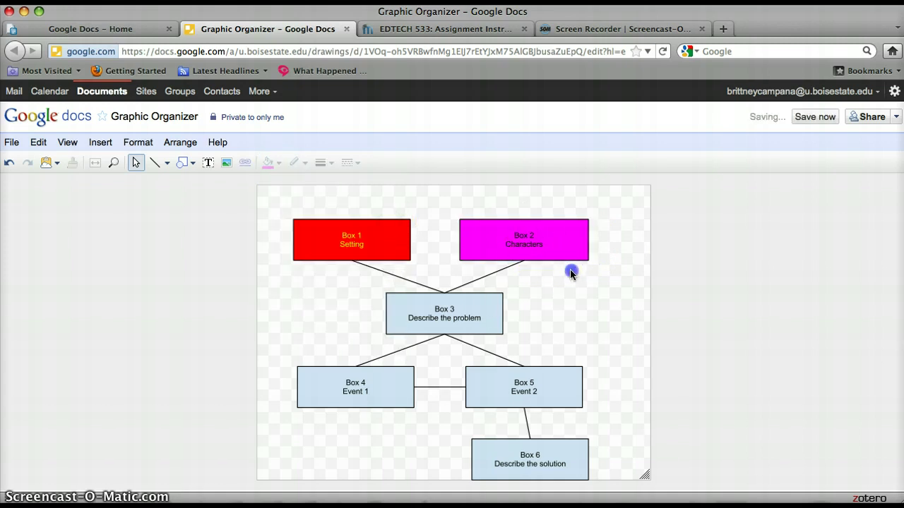
Fill Box 3 (Describe the problem) with dark green and Box 4 (Event 1) with dark brownish red
{"action": "left_click", "coordinate": [492, 300]}
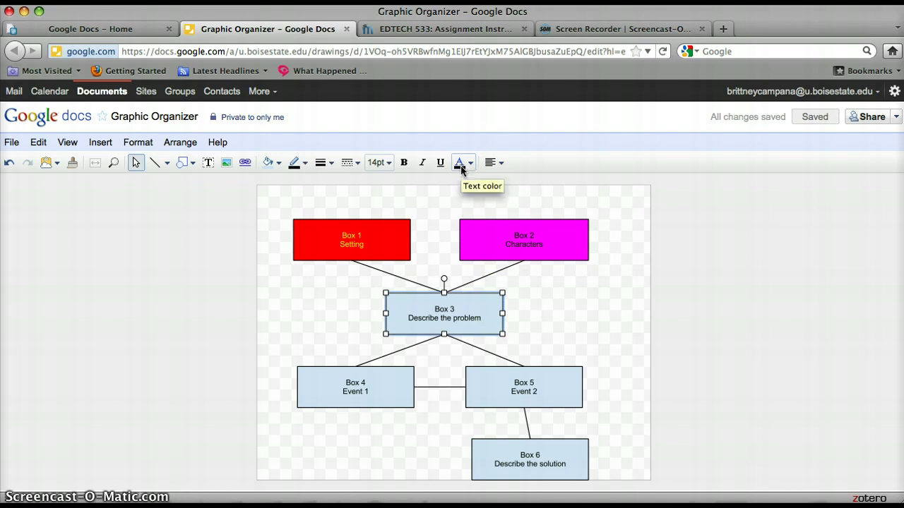
{"action": "left_click", "coordinate": [499, 338]}
{"action": "left_click", "coordinate": [274, 163]}
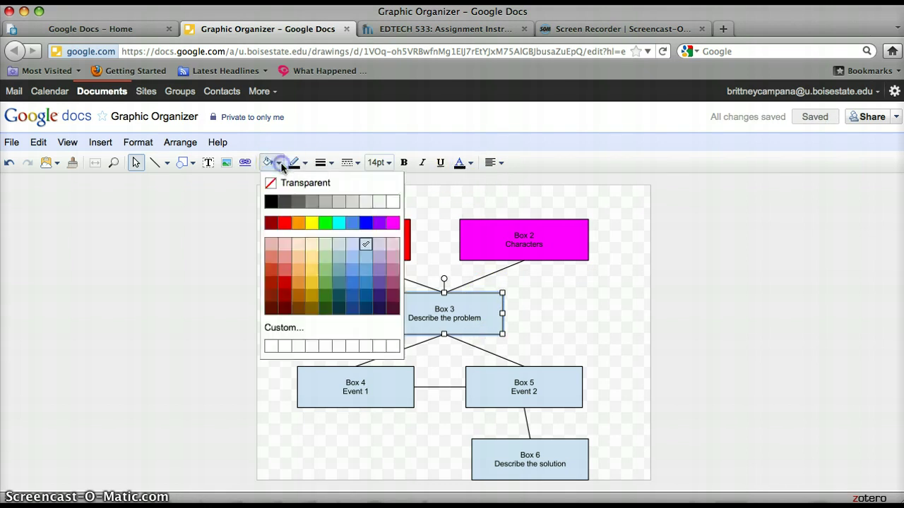
{"action": "left_click", "coordinate": [327, 296]}
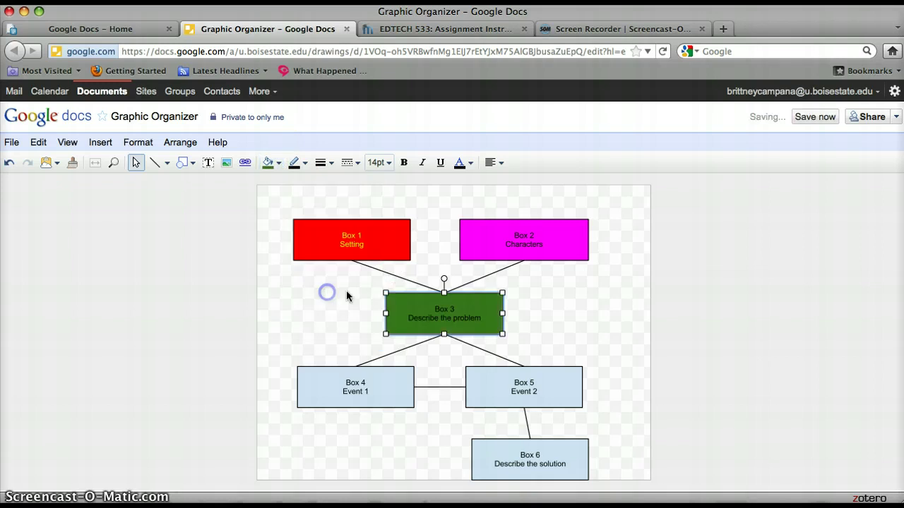
{"action": "left_click", "coordinate": [403, 371]}
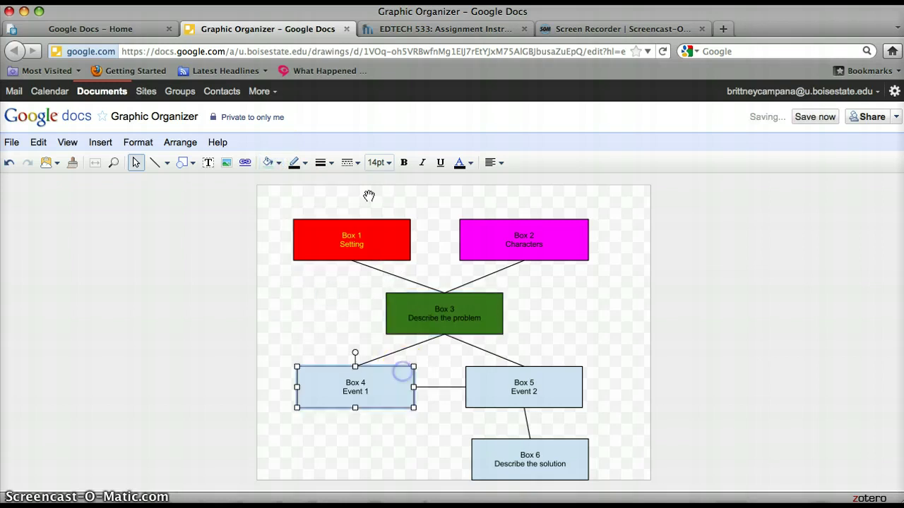
{"action": "left_click", "coordinate": [273, 163]}
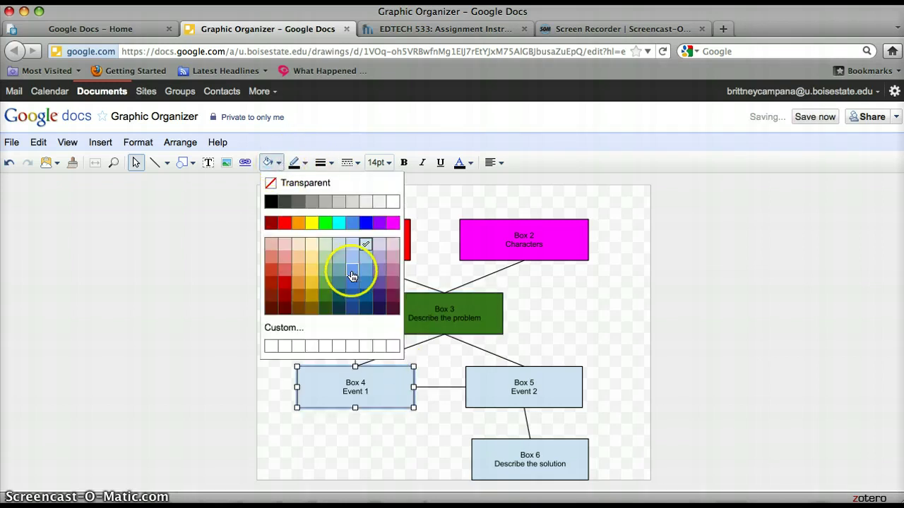
{"action": "left_click", "coordinate": [272, 285]}
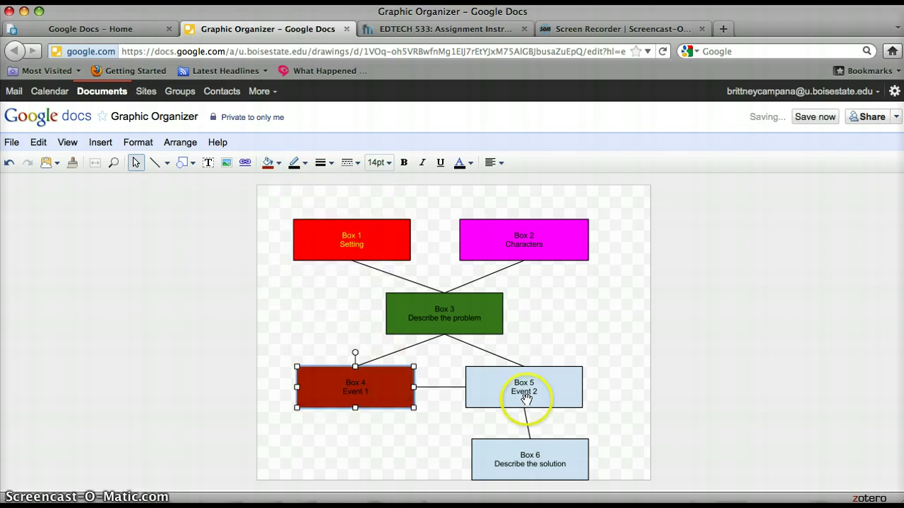
{"action": "left_click", "coordinate": [580, 385]}
{"action": "left_click", "coordinate": [304, 164]}
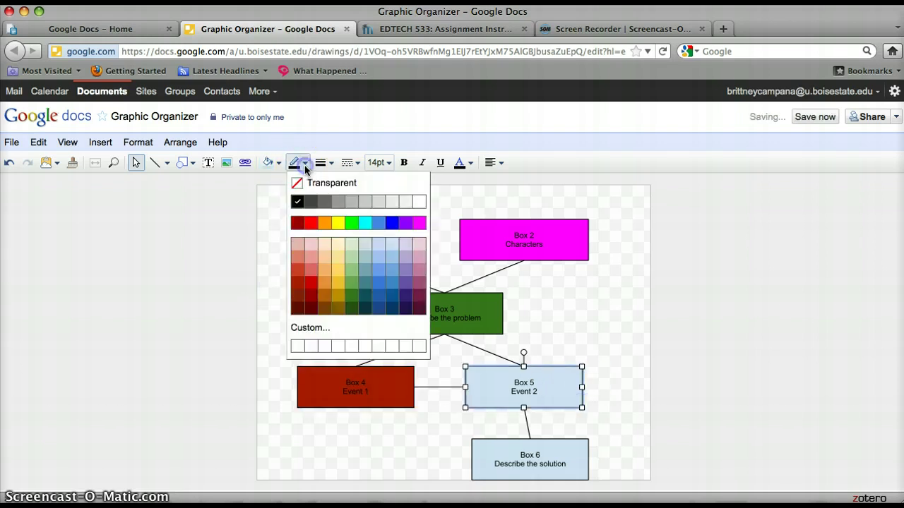
{"action": "left_click", "coordinate": [366, 223]}
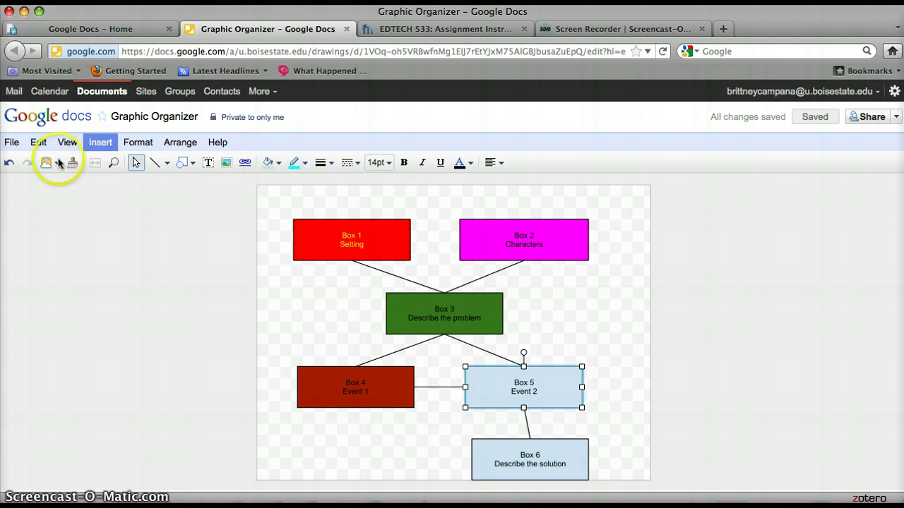
{"action": "left_click", "coordinate": [7, 163]}
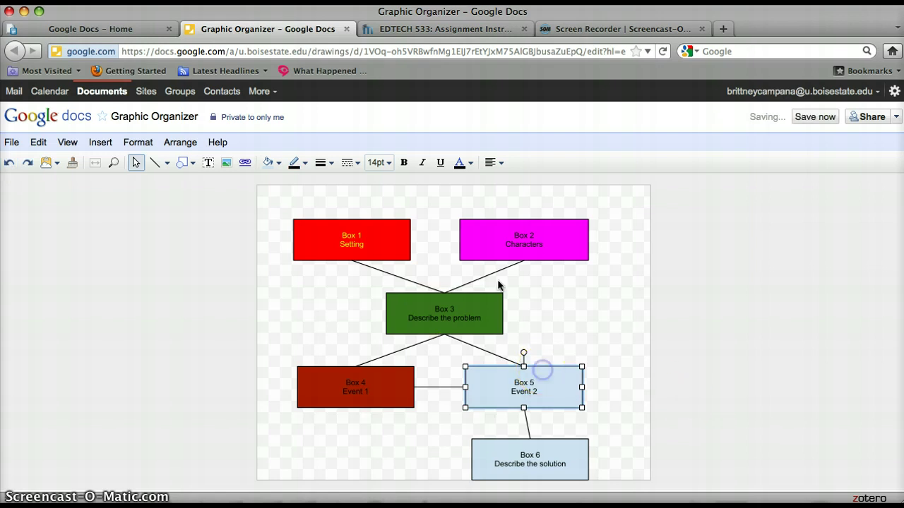
Fill Box 5 (Event 2) with cyan and Box 6 (Describe the solution) with yellow, leaving nothing selected
{"action": "left_click", "coordinate": [272, 162]}
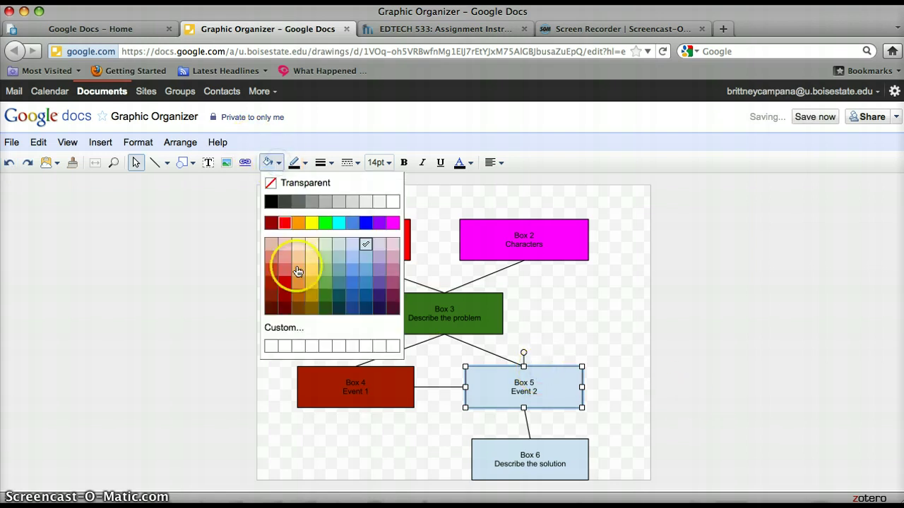
{"action": "left_click", "coordinate": [339, 224]}
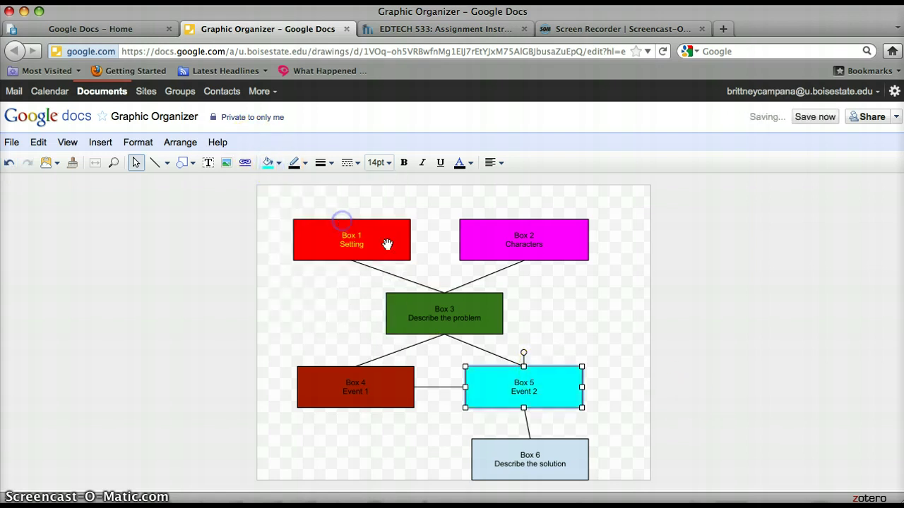
{"action": "left_click", "coordinate": [571, 445]}
{"action": "left_click", "coordinate": [272, 163]}
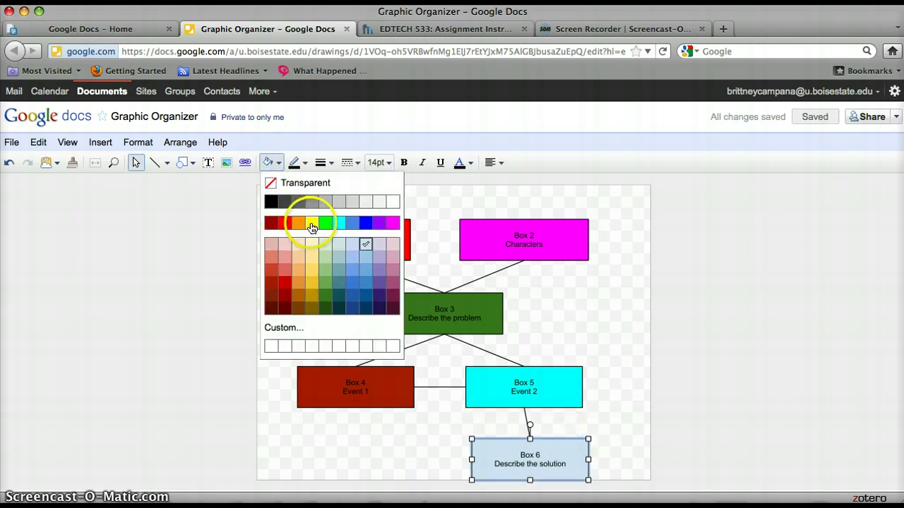
{"action": "left_click", "coordinate": [311, 223]}
{"action": "left_click", "coordinate": [611, 290]}
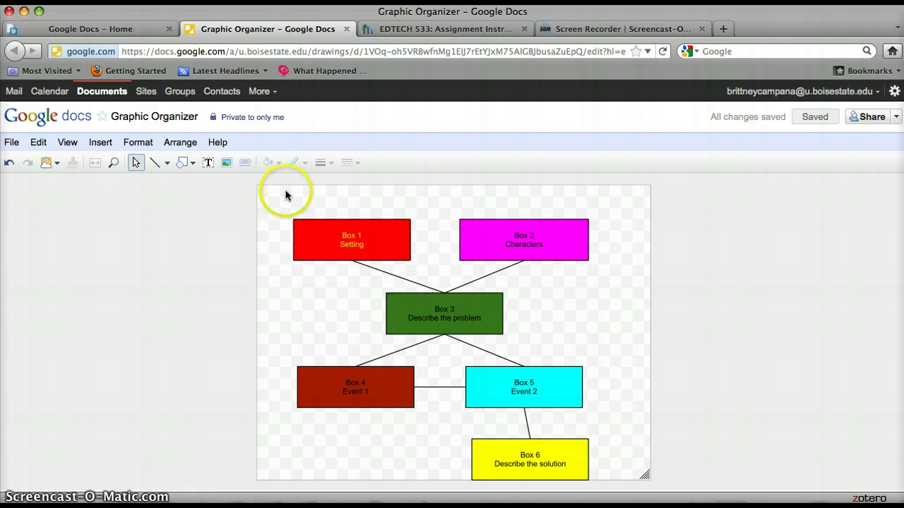
Select all boxes and lines, examine the available alignment, page-centering and rotation options, and clear the selection without applying any
{"action": "left_click_drag", "start_coordinate": [274, 195], "coordinate": [612, 485]}
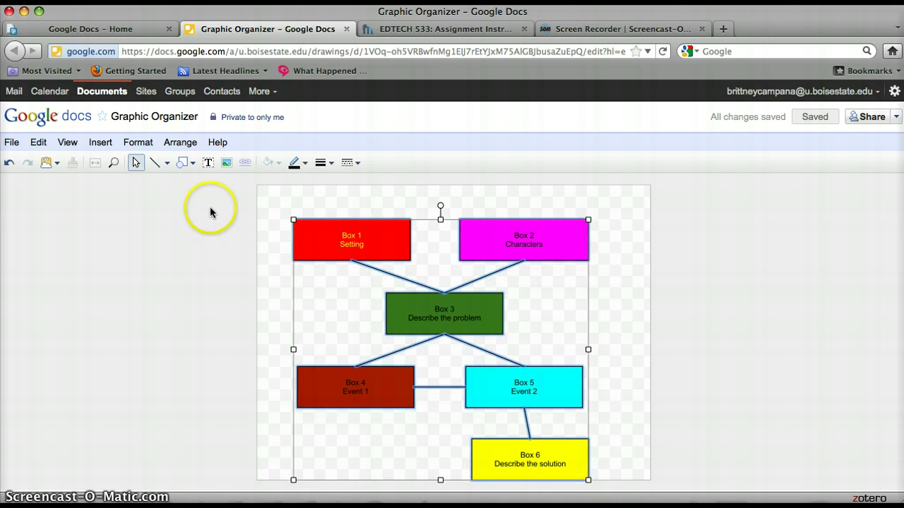
{"action": "left_click", "coordinate": [175, 147]}
{"action": "left_click", "coordinate": [171, 183]}
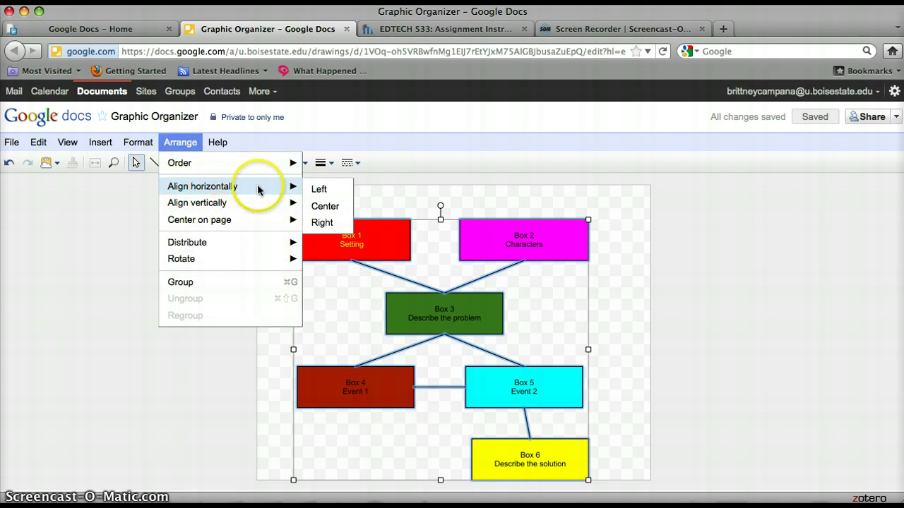
{"action": "mouse_move", "coordinate": [228, 204]}
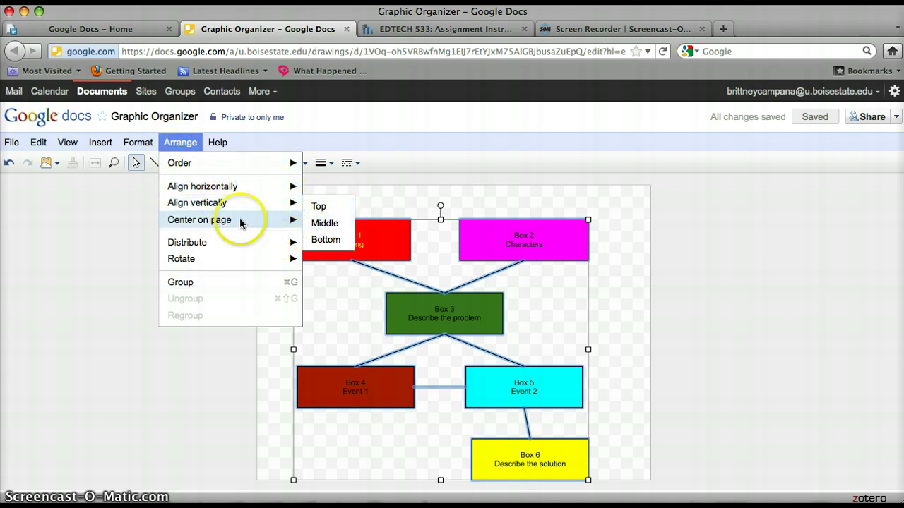
{"action": "mouse_move", "coordinate": [228, 223]}
{"action": "mouse_move", "coordinate": [224, 259]}
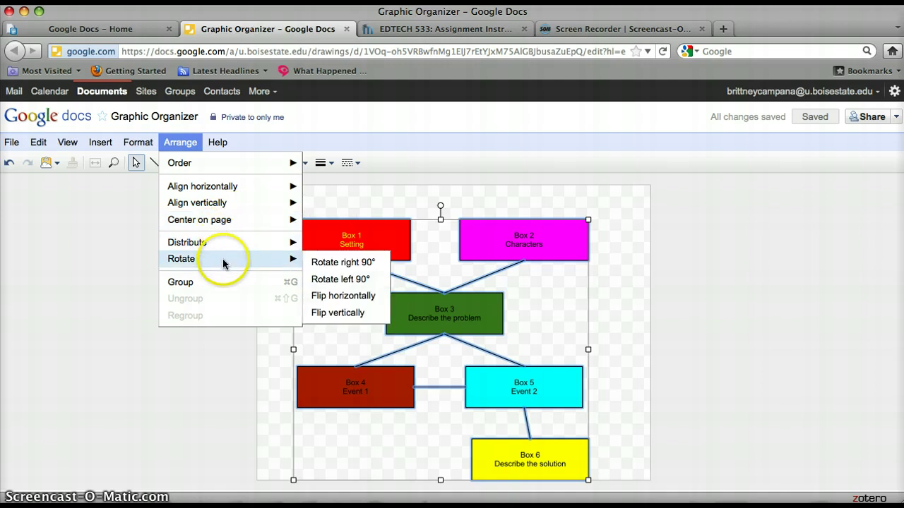
{"action": "left_click", "coordinate": [402, 200]}
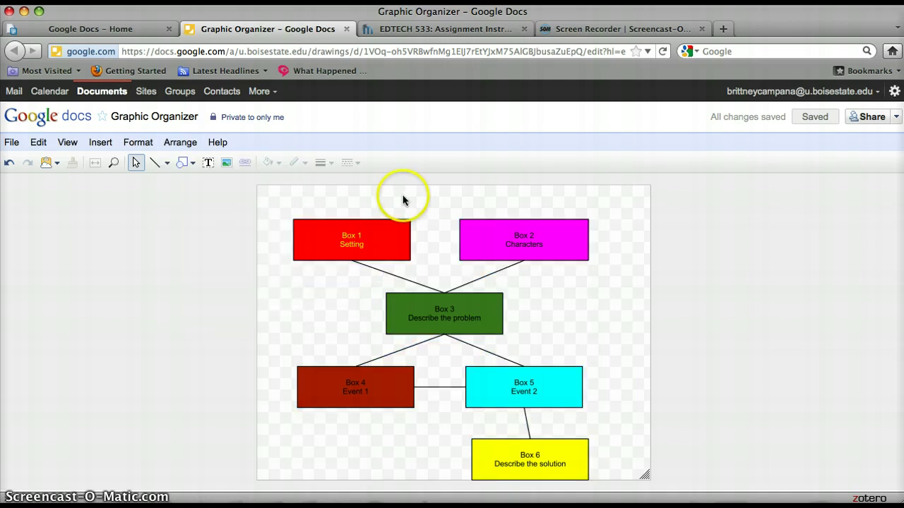
Magnify the drawing around Box 1 with the Zoom tool, look over the enlarged boxes, and zoom back out one level
{"action": "left_click", "coordinate": [116, 163]}
{"action": "left_click", "coordinate": [329, 246]}
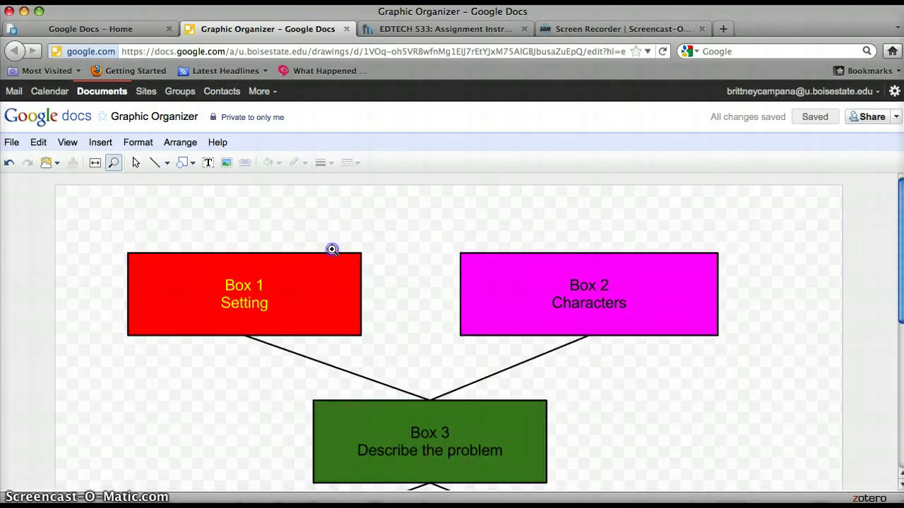
{"action": "left_click", "coordinate": [285, 275]}
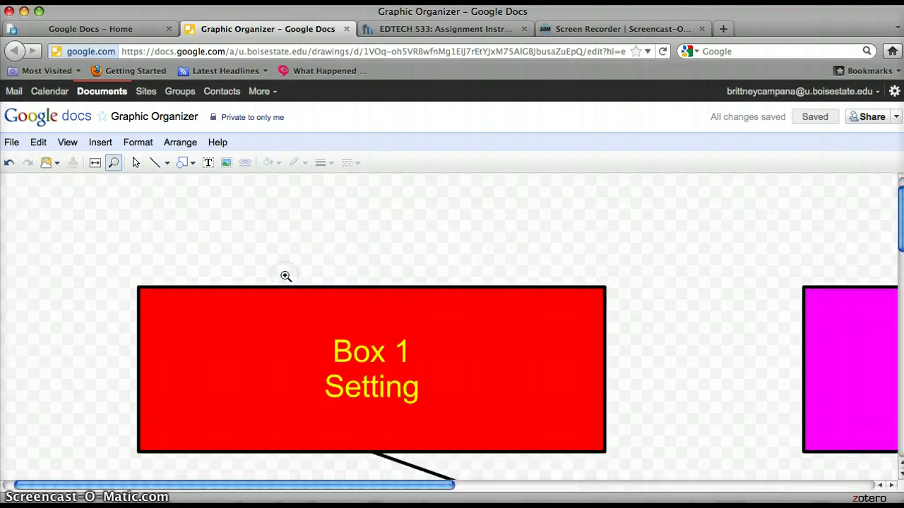
{"action": "left_click", "coordinate": [301, 285]}
{"action": "scroll", "coordinate": [304, 287], "scroll_direction": "down", "scroll_amount": 2}
{"action": "scroll", "coordinate": [303, 285], "scroll_direction": "up", "scroll_amount": 3}
{"action": "left_click", "coordinate": [304, 284], "text": "shift"}
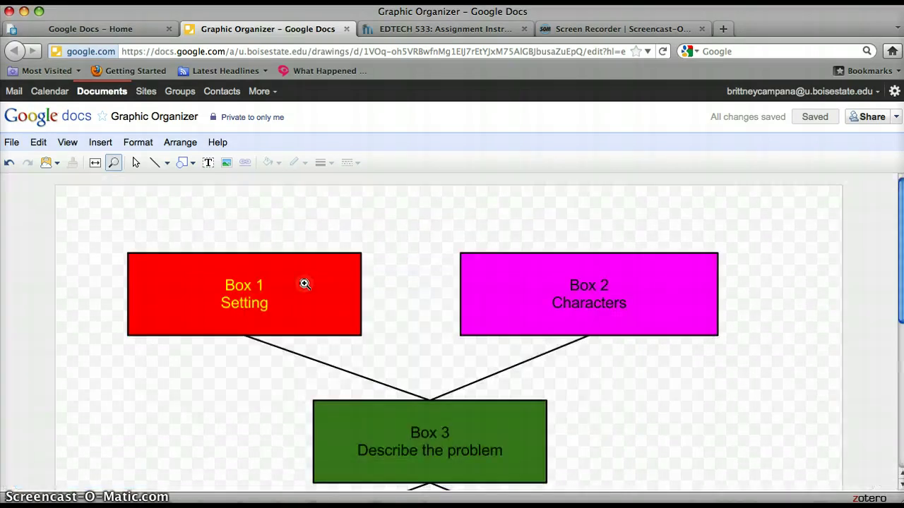
Zoom back out to the whole drawing and return to the Select tool with nothing selected
{"action": "left_click", "coordinate": [304, 284], "text": "shift"}
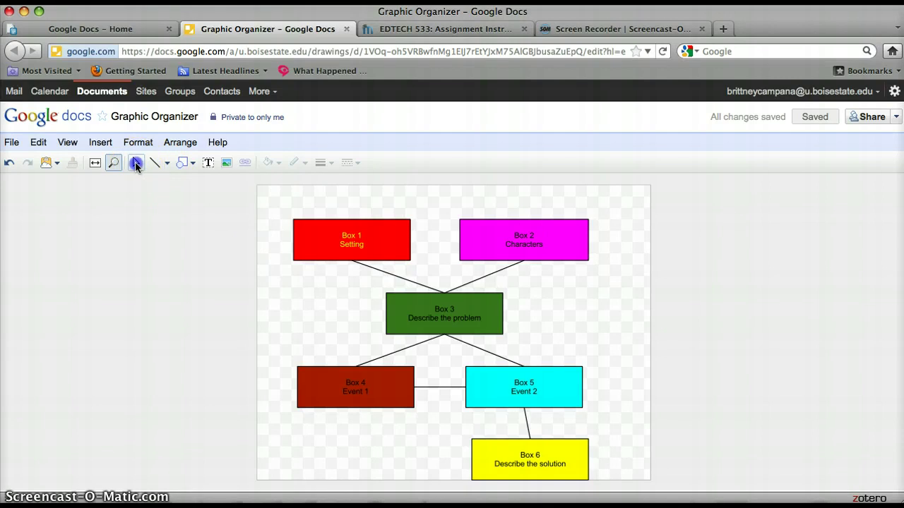
{"action": "left_click", "coordinate": [136, 164]}
{"action": "left_click", "coordinate": [282, 202]}
{"action": "left_click", "coordinate": [332, 222]}
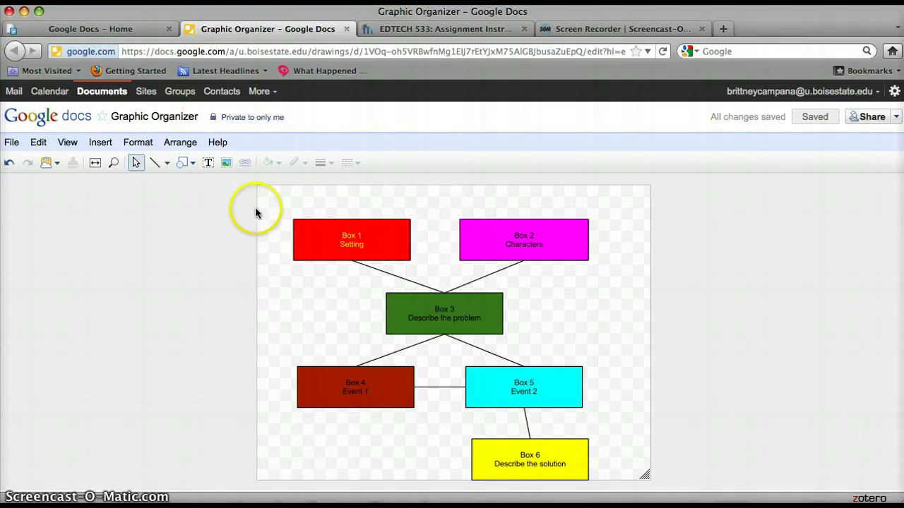
Download the drawing as a JPEG and save the file GraphicOrganizer.jpg to the computer
{"action": "left_click", "coordinate": [12, 143]}
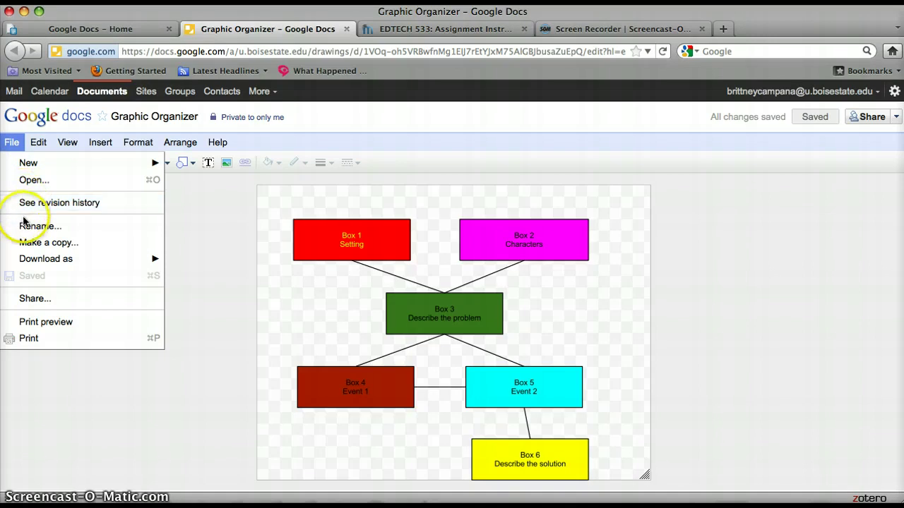
{"action": "mouse_move", "coordinate": [34, 262]}
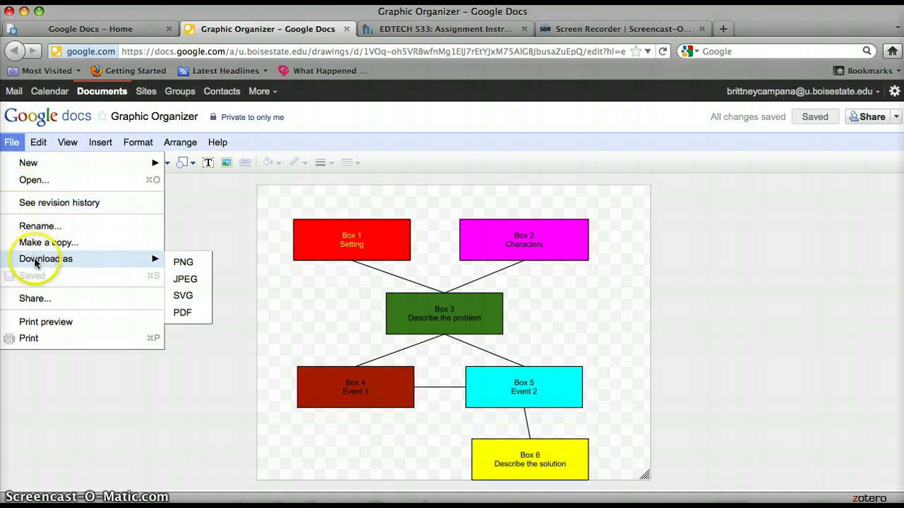
{"action": "left_click", "coordinate": [185, 280]}
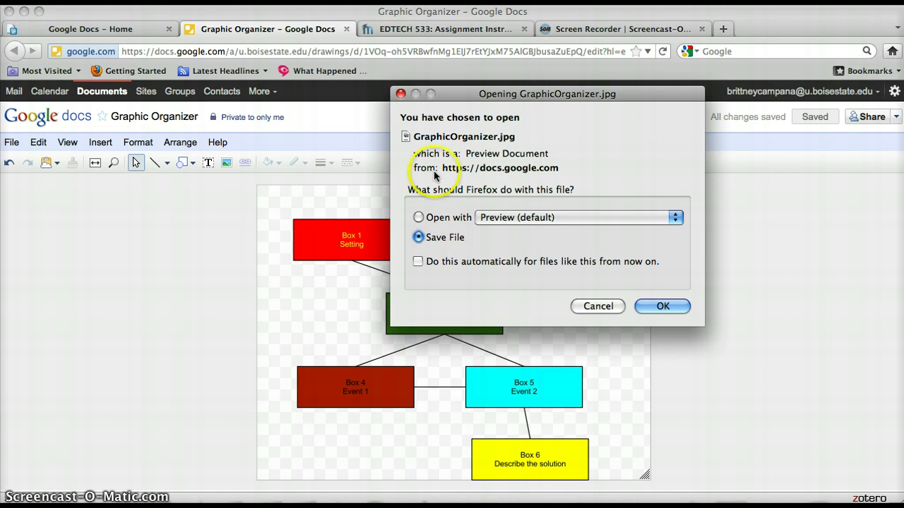
{"action": "left_click", "coordinate": [687, 308]}
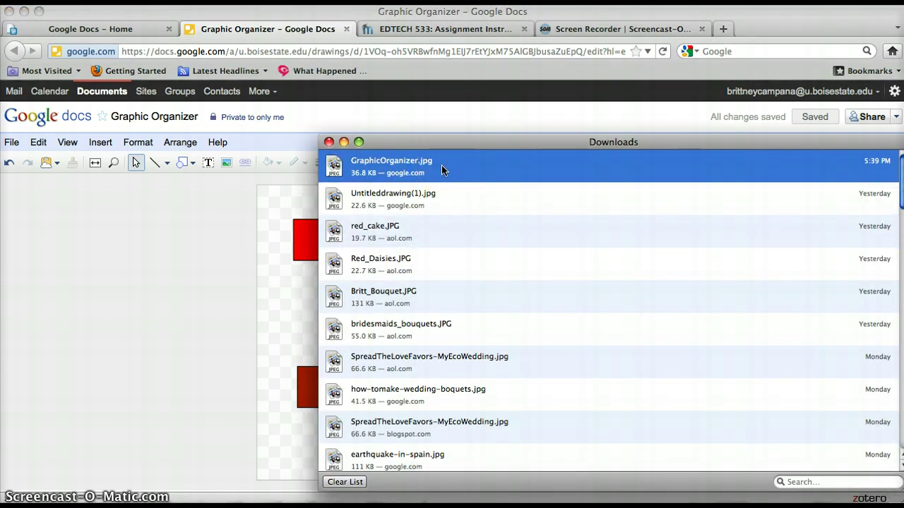
Open the downloaded GraphicOrganizer.jpg to check the image, then close it and the downloads list
{"action": "double_click", "coordinate": [442, 165]}
{"action": "left_click", "coordinate": [152, 170]}
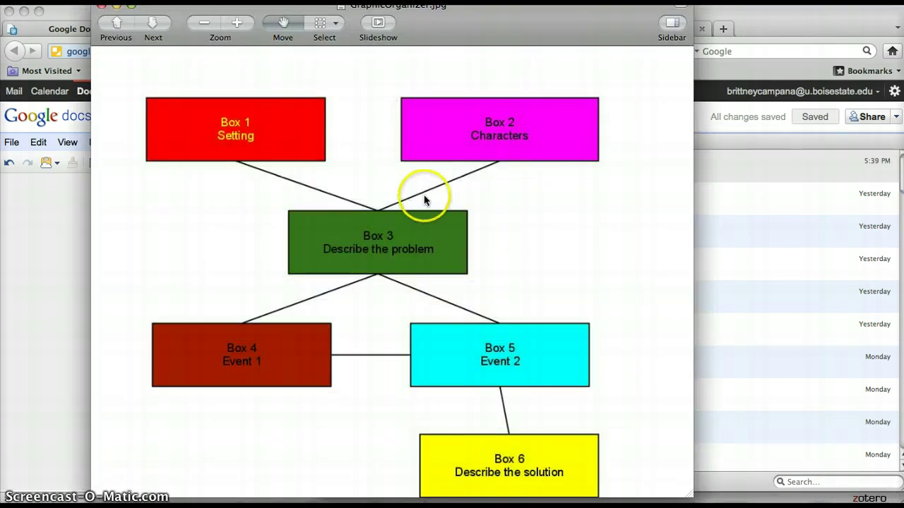
{"action": "left_click", "coordinate": [101, 10]}
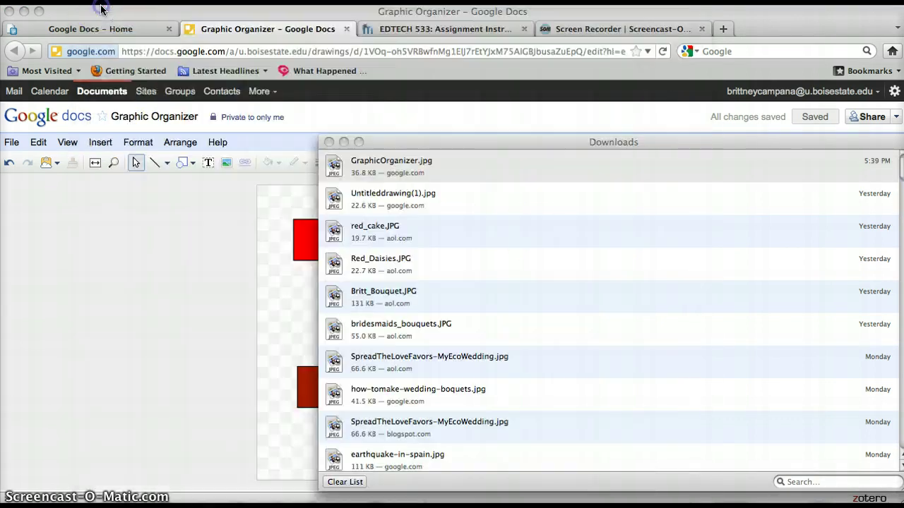
{"action": "left_click", "coordinate": [329, 142]}
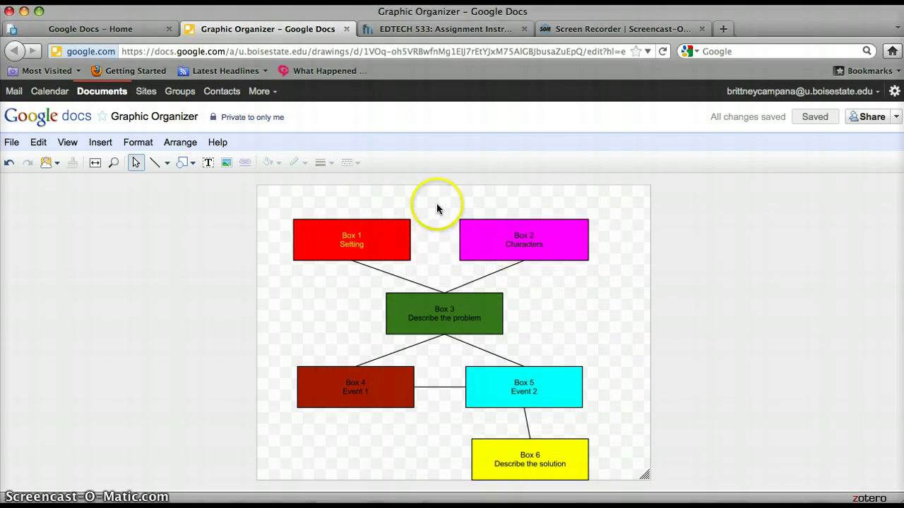
Copy the entire drawing to the web clipboard and create a new presentation
{"action": "left_click", "coordinate": [57, 163]}
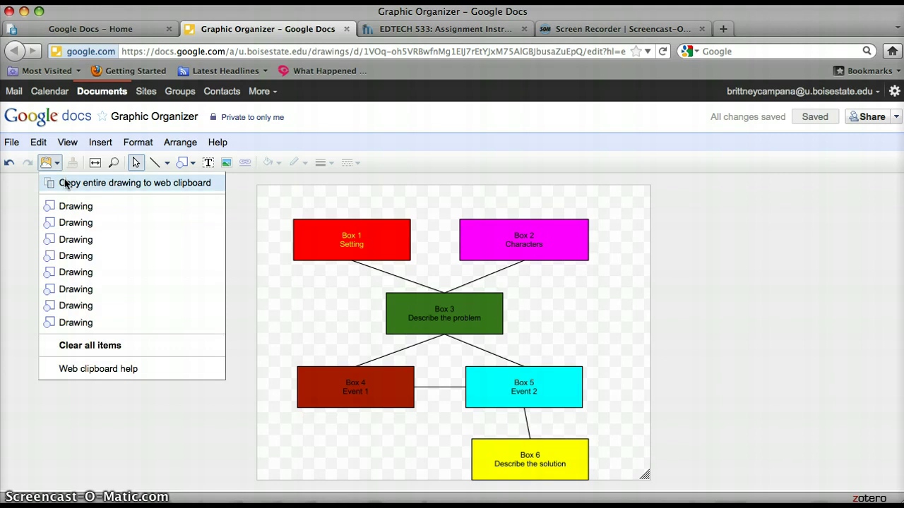
{"action": "left_click", "coordinate": [65, 183]}
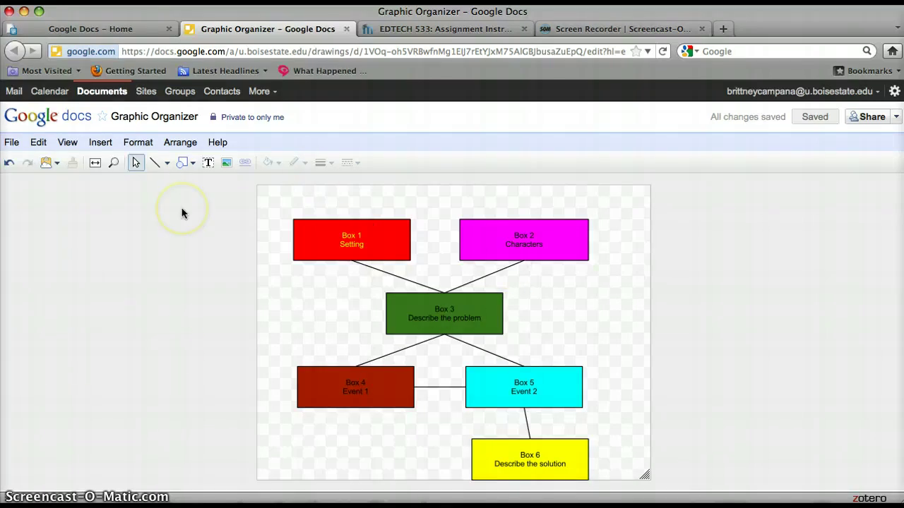
{"action": "left_click", "coordinate": [11, 142]}
{"action": "mouse_move", "coordinate": [19, 163]}
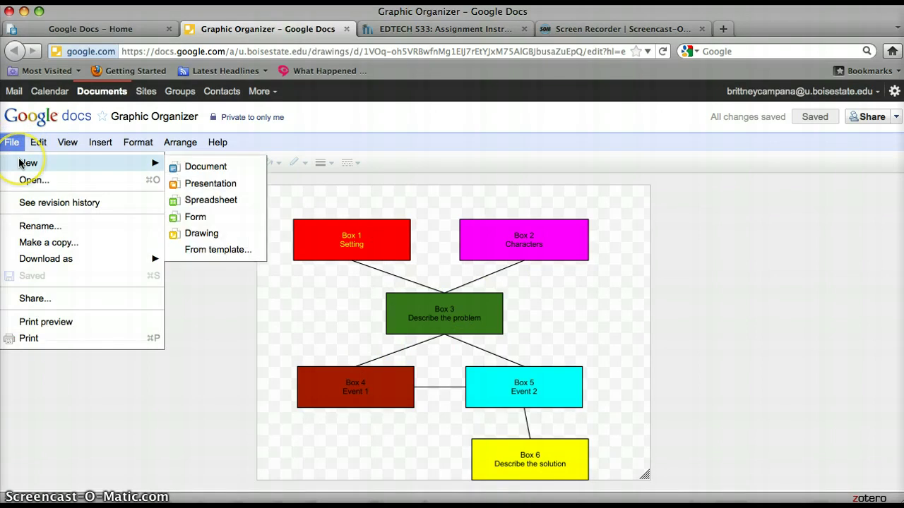
{"action": "left_click", "coordinate": [207, 183]}
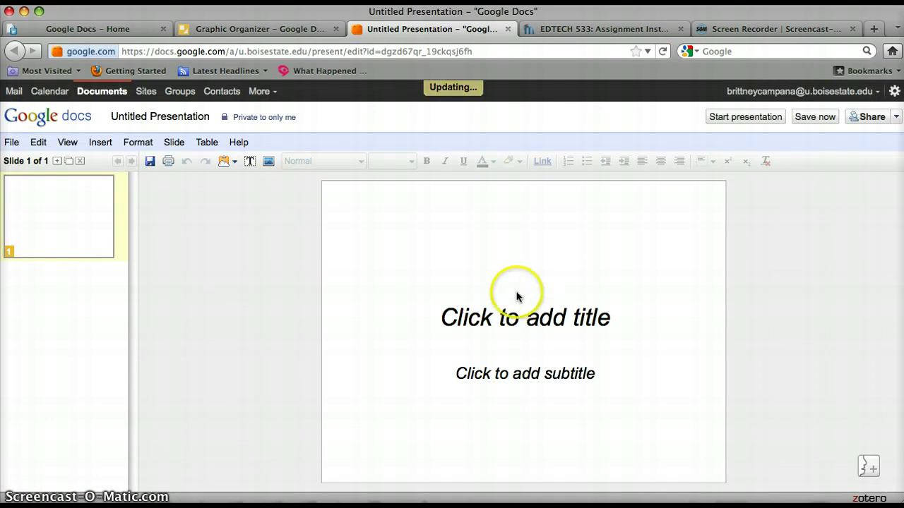
Fill in the title slide with the title "My Graphic Organizer" and a subtitle of "By:" followed by the author's full name
{"action": "left_click", "coordinate": [607, 314]}
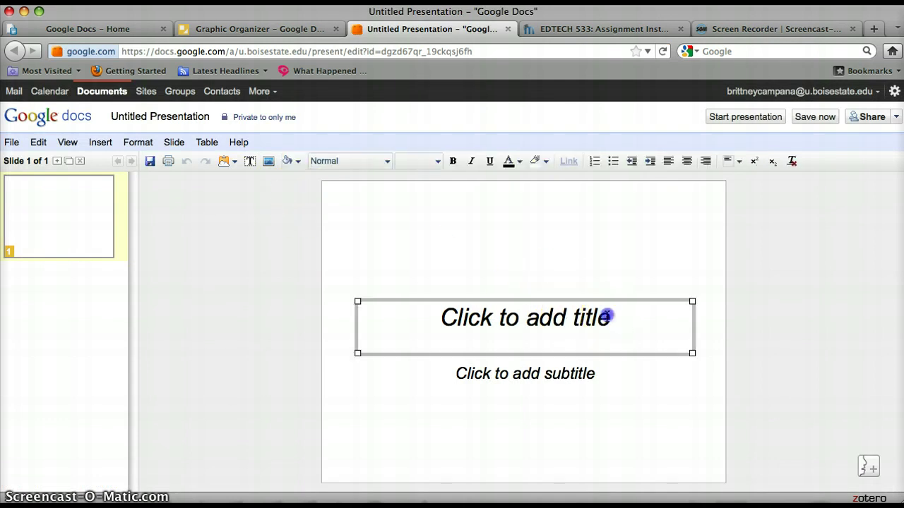
{"action": "type", "text": "My "}
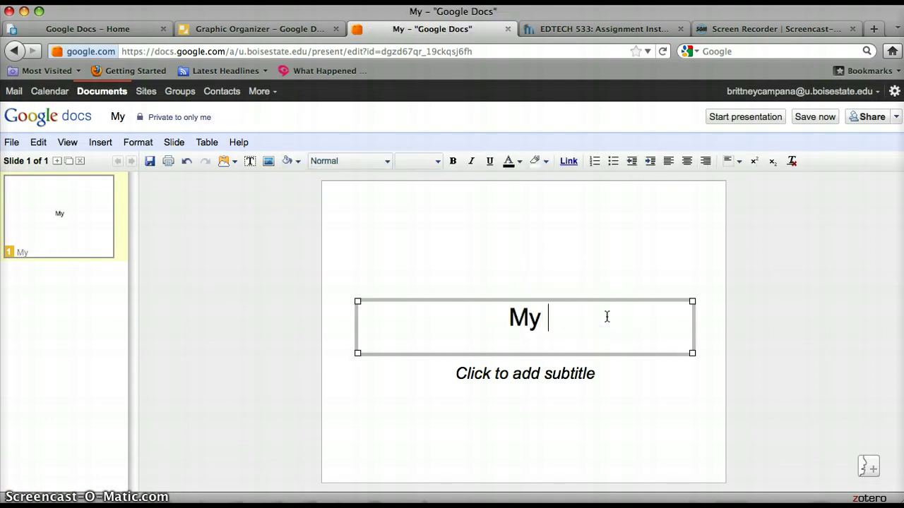
{"action": "type", "text": "Graphic Organizer"}
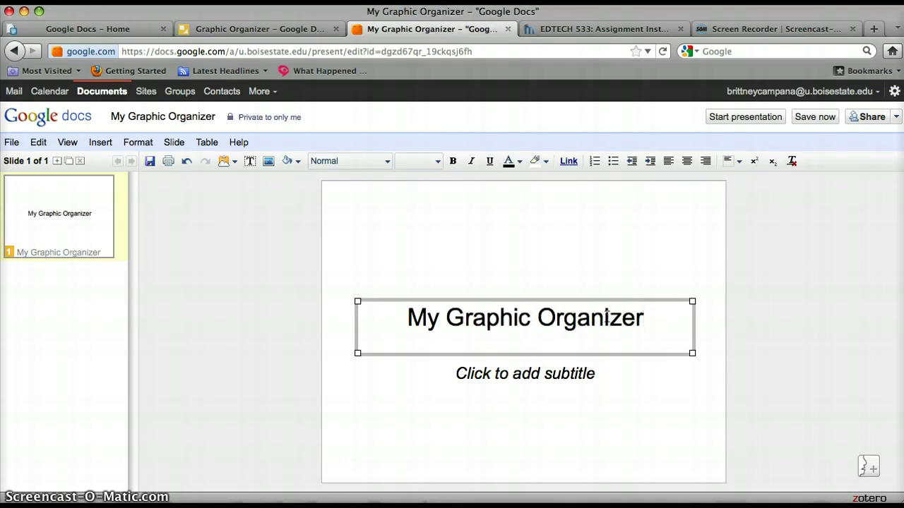
{"action": "left_click", "coordinate": [573, 374]}
{"action": "type", "text": "By: Brittn"}
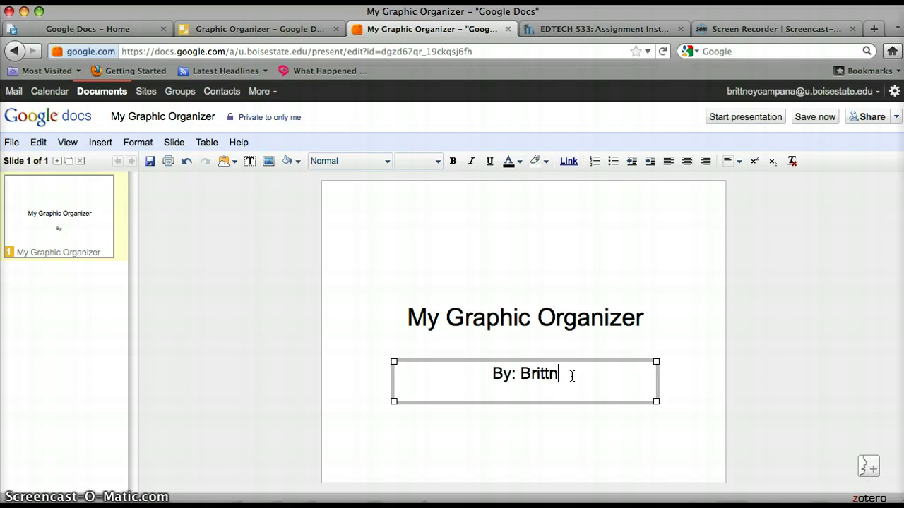
{"action": "type", "text": "ey Campana"}
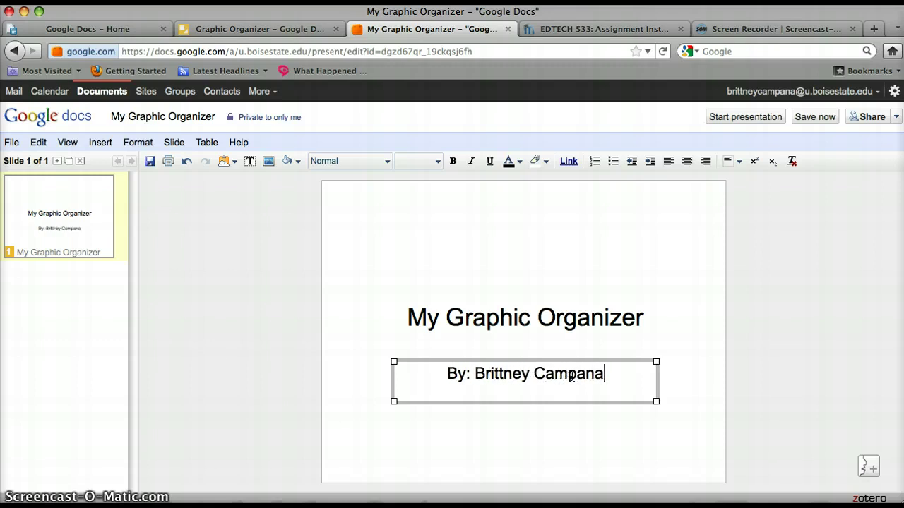
{"action": "left_click", "coordinate": [357, 250]}
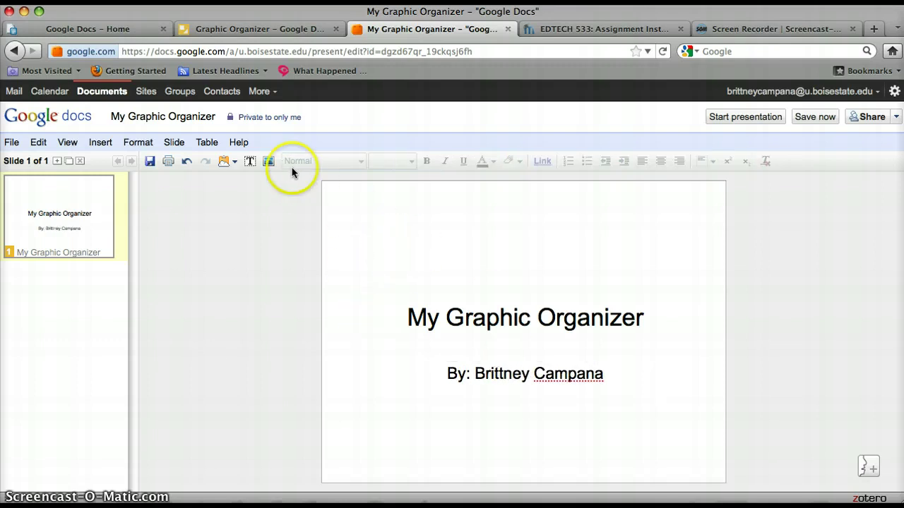
Add a second slide with the Blank layout and select it
{"action": "left_click", "coordinate": [182, 144]}
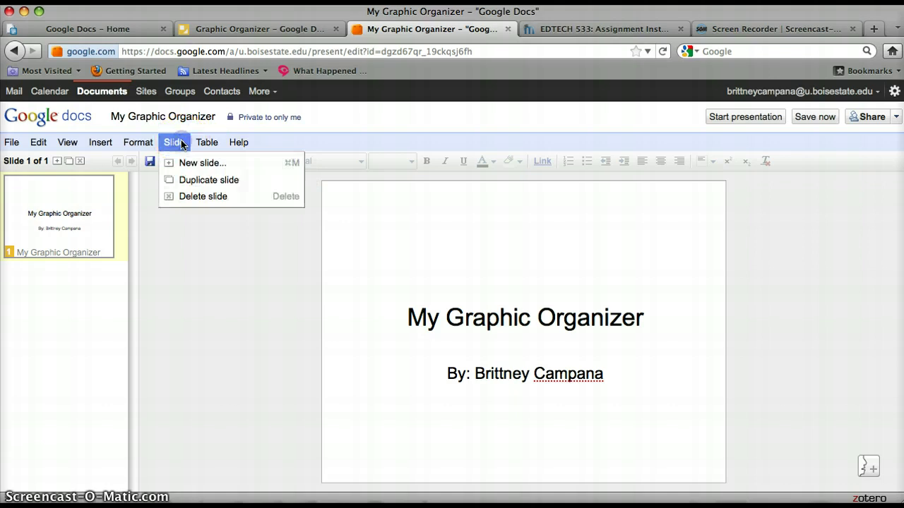
{"action": "left_click", "coordinate": [190, 162]}
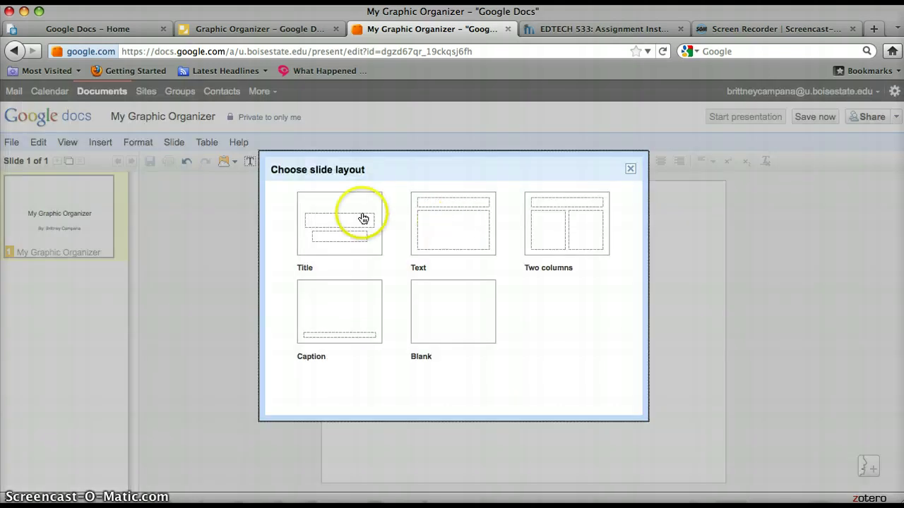
{"action": "left_click", "coordinate": [466, 307]}
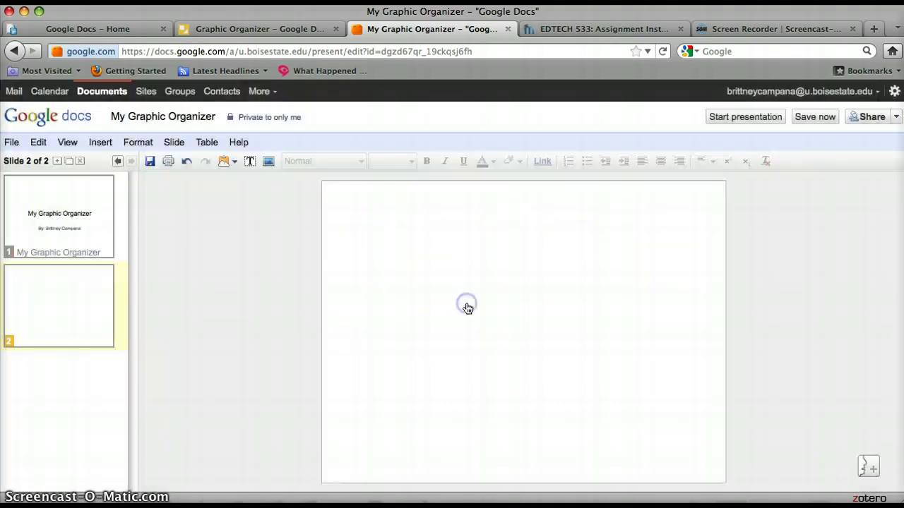
{"action": "left_click", "coordinate": [60, 307]}
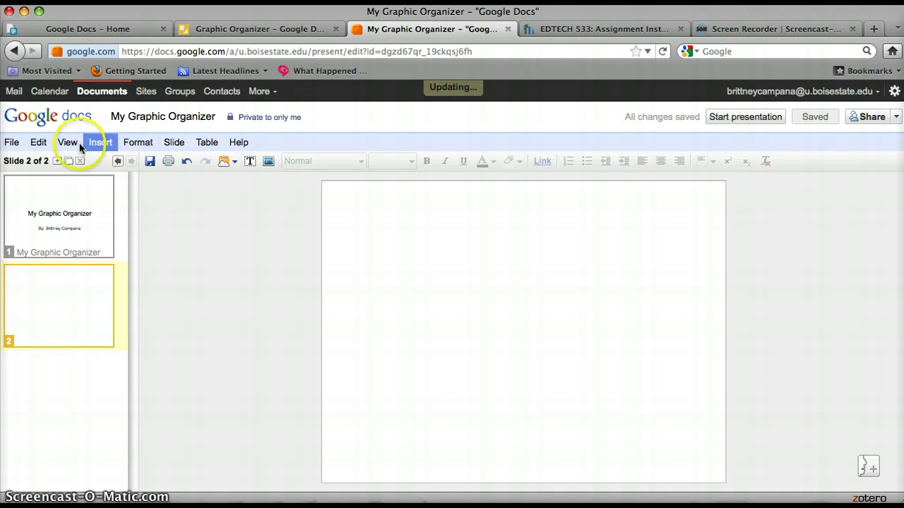
{"action": "left_click", "coordinate": [235, 161]}
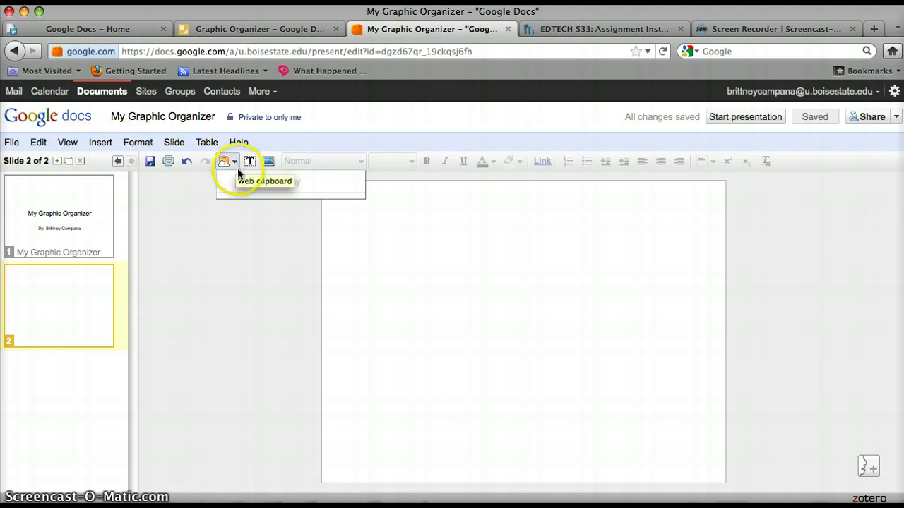
{"action": "left_click", "coordinate": [254, 241]}
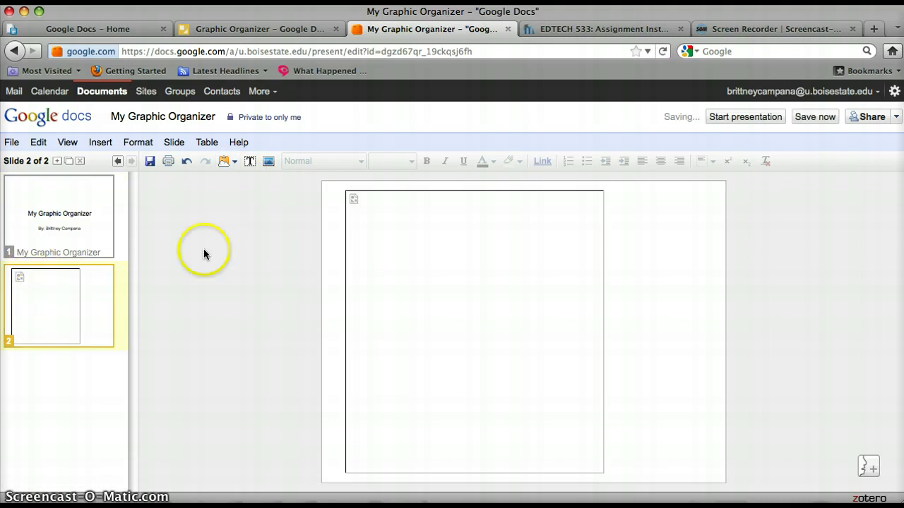
{"action": "left_click", "coordinate": [187, 161]}
Insert the six-box drawing from the web clipboard onto slide 2 and enlarge and reposition it to fit within the slide
{"action": "left_click", "coordinate": [227, 162]}
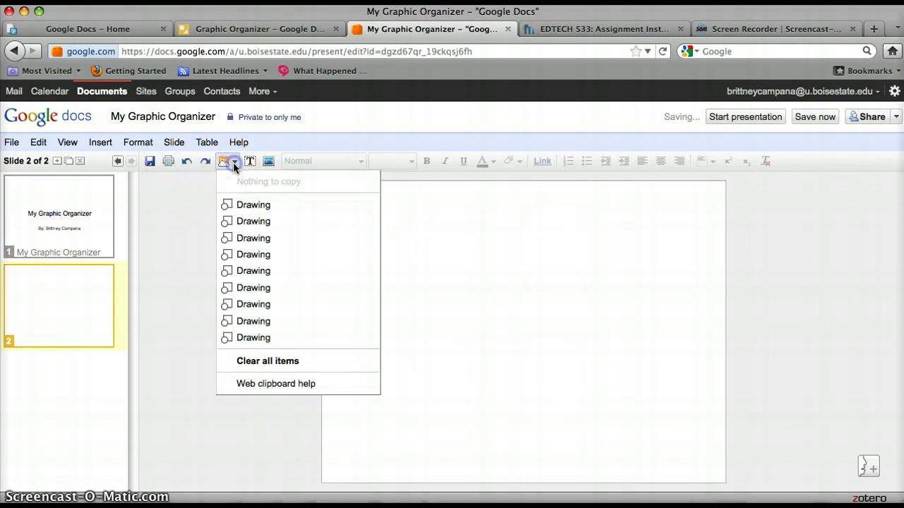
{"action": "mouse_move", "coordinate": [253, 205]}
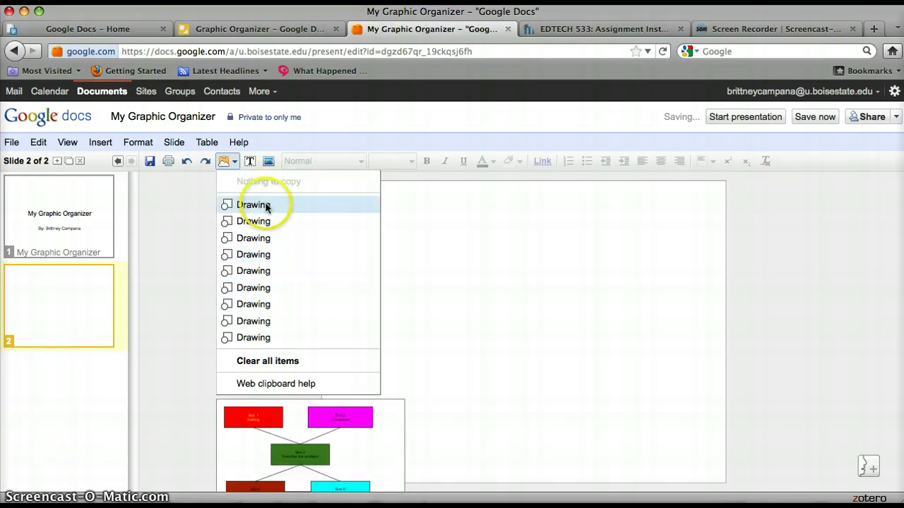
{"action": "left_click", "coordinate": [266, 205]}
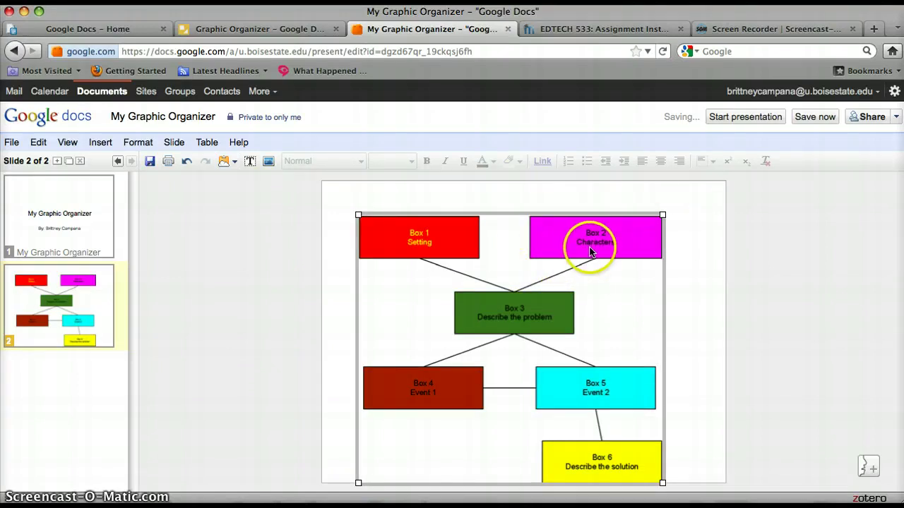
{"action": "left_click_drag", "start_coordinate": [663, 214], "coordinate": [671, 202]}
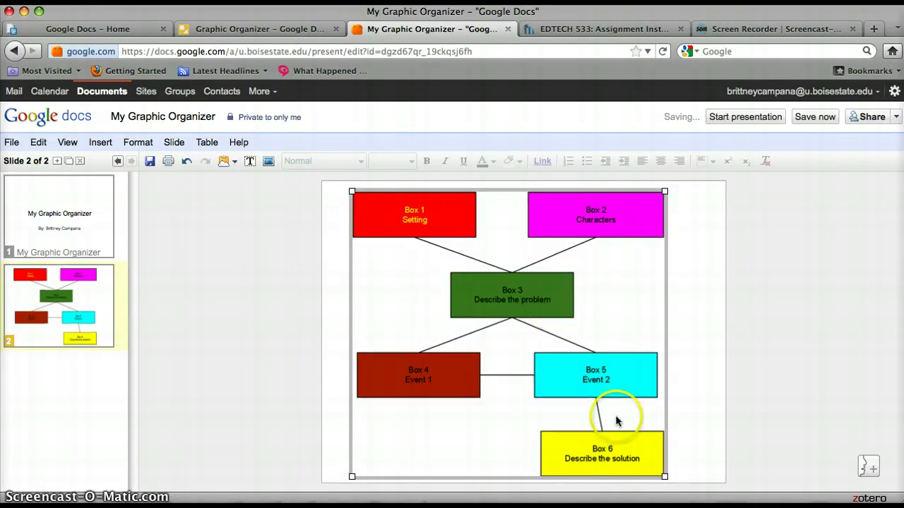
Open the inserted drawing for editing, select Box 2 to look over its formatting options, and close the drawing without changes
{"action": "double_click", "coordinate": [564, 380]}
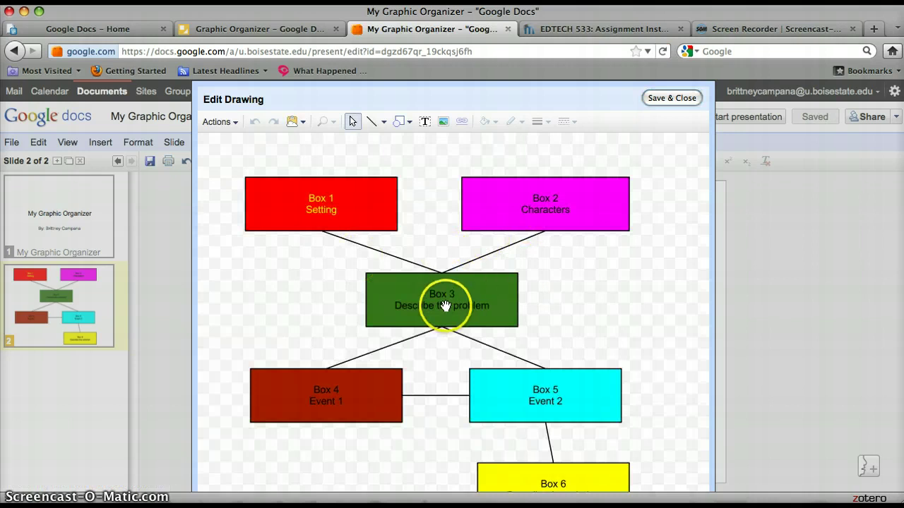
{"action": "left_click", "coordinate": [559, 204]}
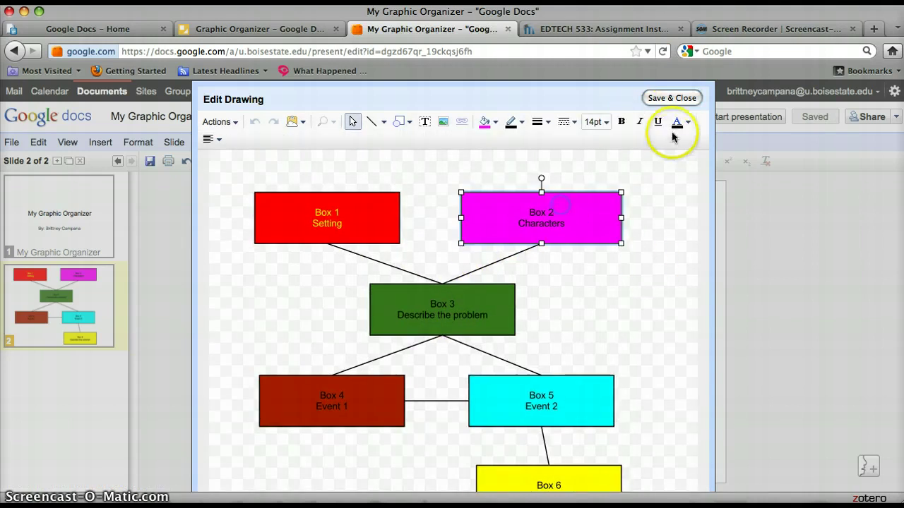
{"action": "left_click", "coordinate": [672, 97]}
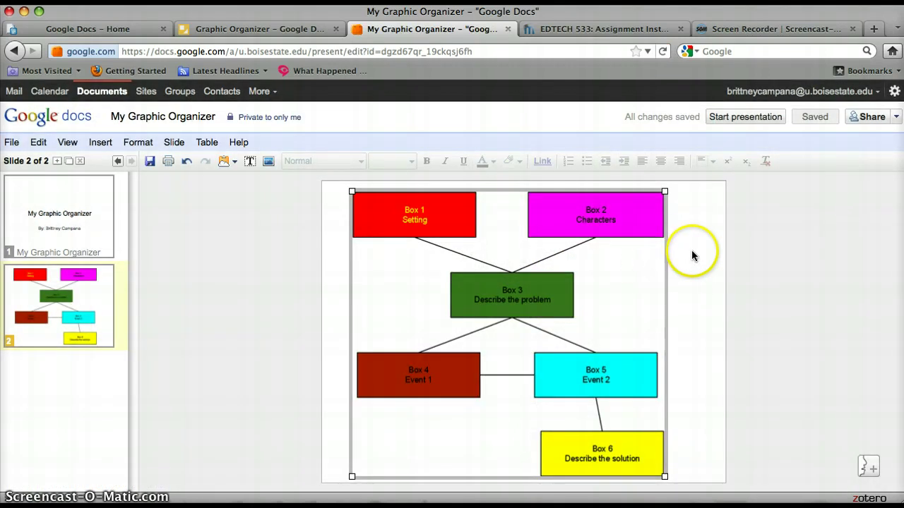
{"action": "left_click", "coordinate": [692, 250]}
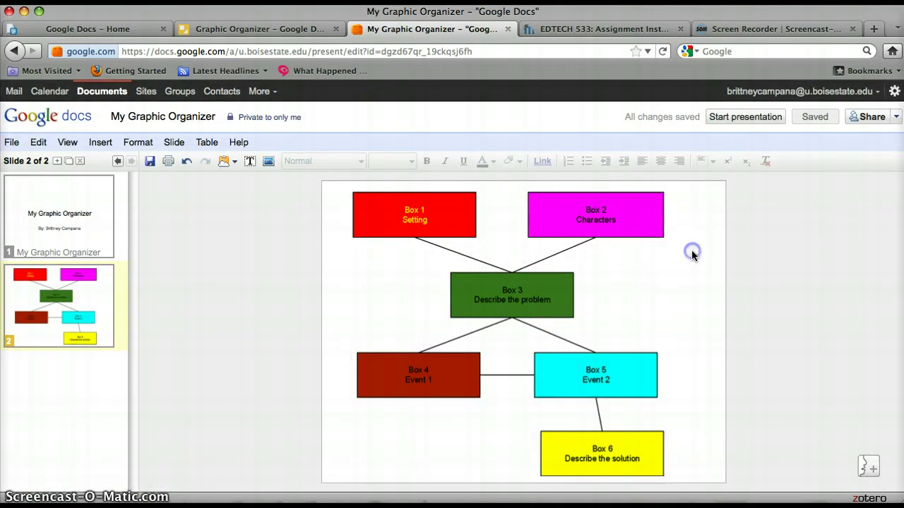
Set the presentation's visibility to Public on the web without edit access for others, and close the sharing settings
{"action": "left_click", "coordinate": [273, 118]}
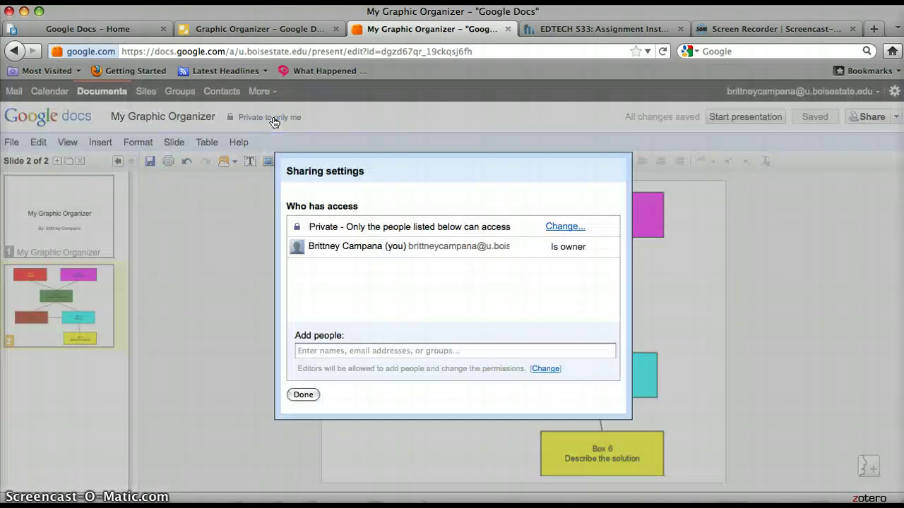
{"action": "left_click", "coordinate": [400, 229]}
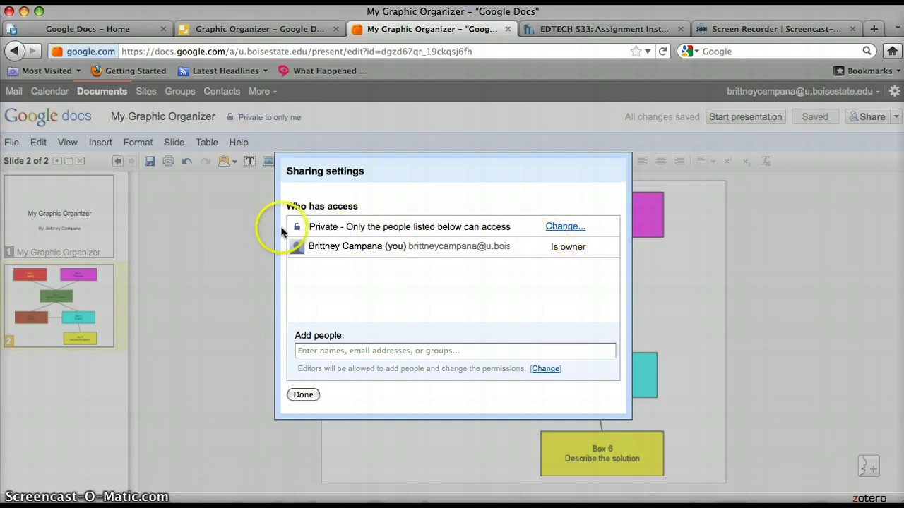
{"action": "left_click", "coordinate": [556, 227]}
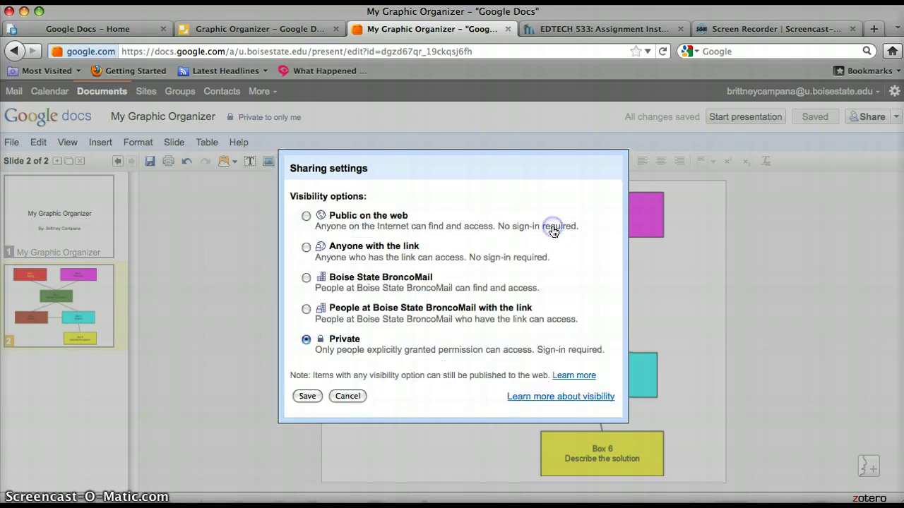
{"action": "left_click", "coordinate": [306, 216]}
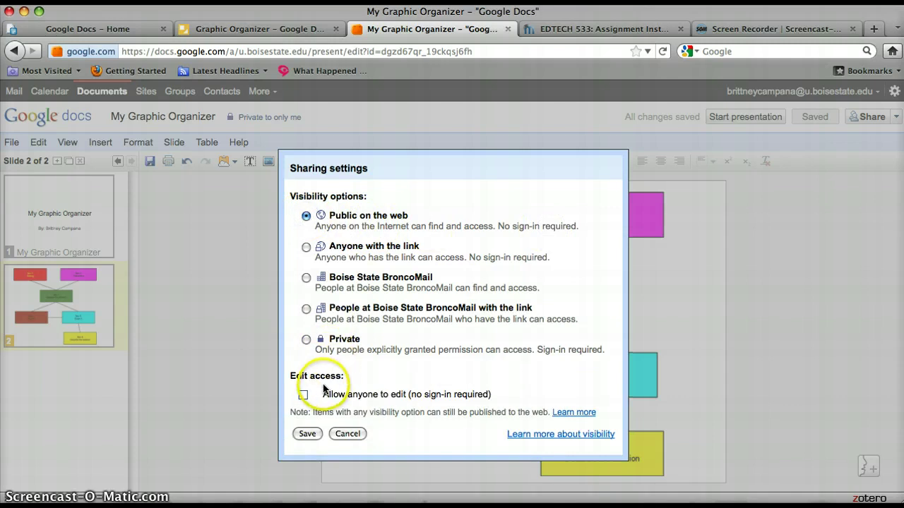
{"action": "left_click", "coordinate": [308, 434]}
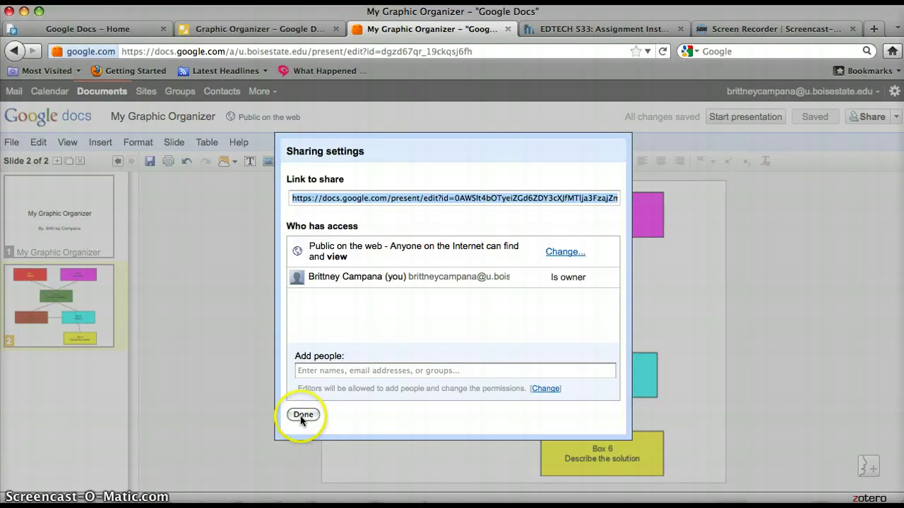
{"action": "left_click", "coordinate": [303, 414]}
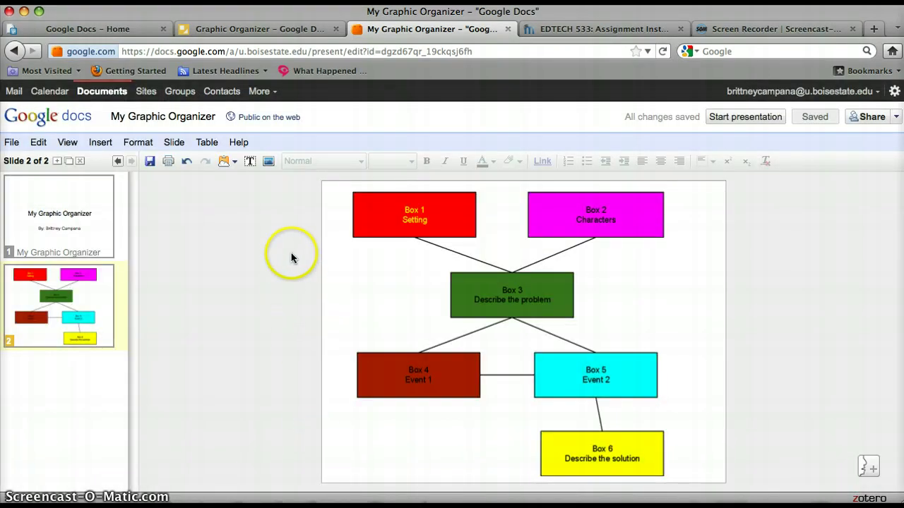